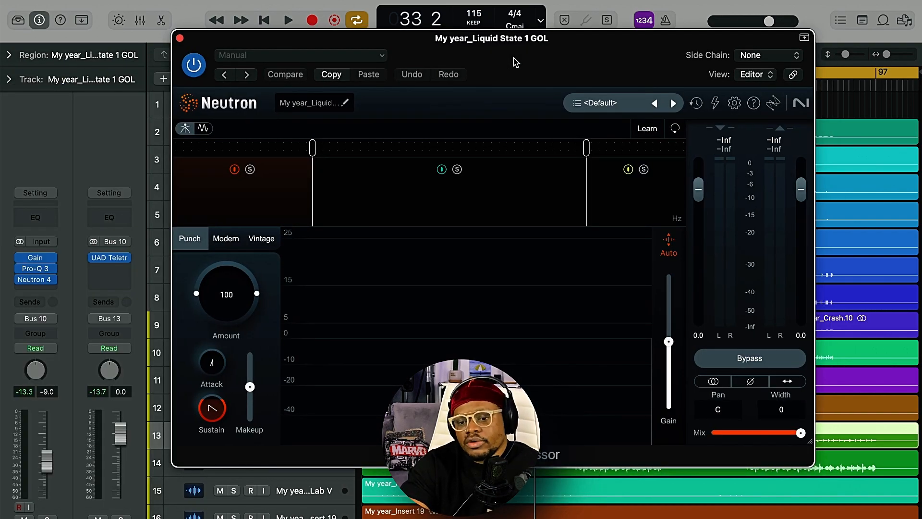
- Lower the low-band crossover frequency in the Neutron compressor and switch the low band to Modern mode
{"action": "left_click_drag", "start_coordinate": [516, 63], "coordinate": [483, 50]}
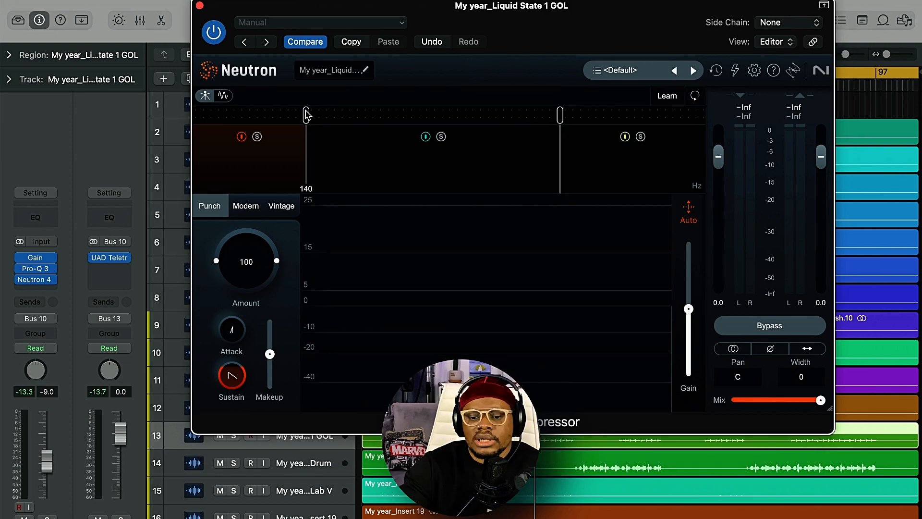
{"action": "left_click_drag", "start_coordinate": [307, 115], "coordinate": [202, 108]}
{"action": "left_click", "coordinate": [325, 114]}
{"action": "left_click", "coordinate": [276, 211]}
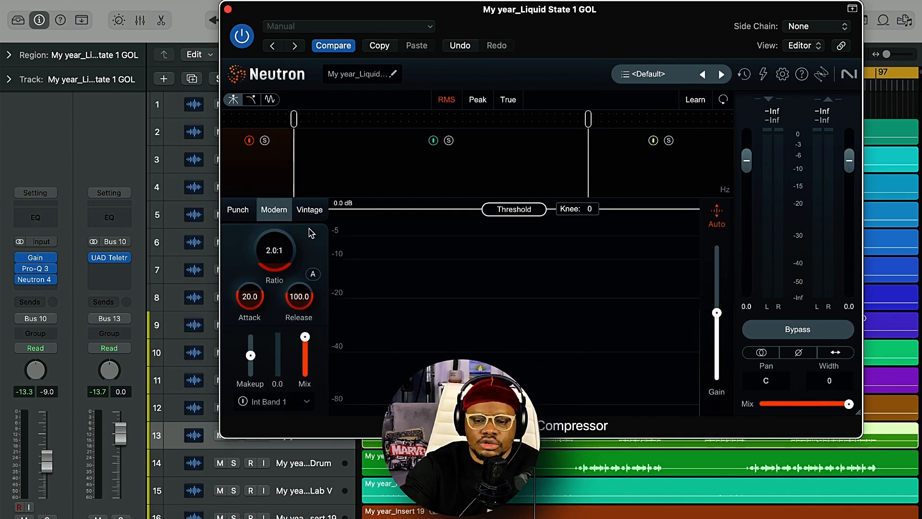
- Set Neutron's side chain input to the audio track My year_Soft Kick One Shot 4 (Audio 73)
{"action": "left_click_drag", "start_coordinate": [561, 17], "coordinate": [544, 96]}
{"action": "left_click", "coordinate": [571, 91]}
{"action": "mouse_move", "coordinate": [556, 119]}
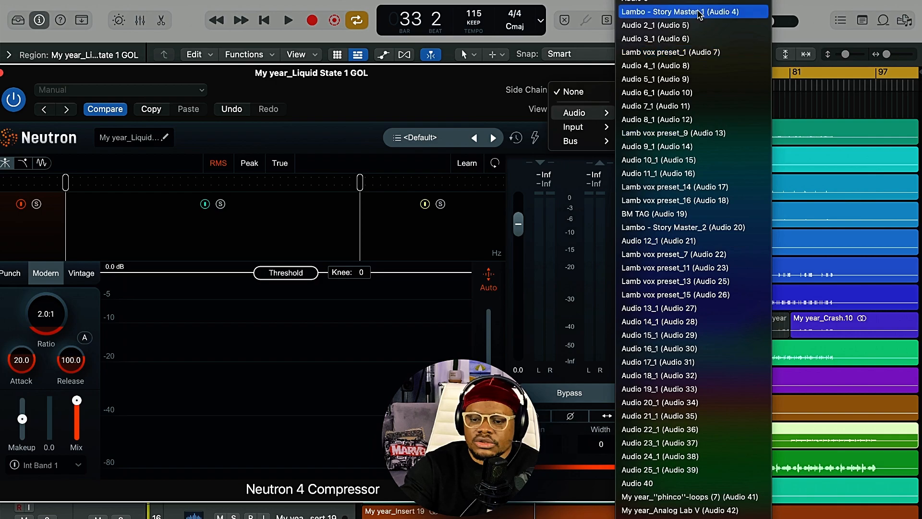
{"action": "scroll", "coordinate": [691, 225], "scroll_direction": "down", "scroll_amount": 5}
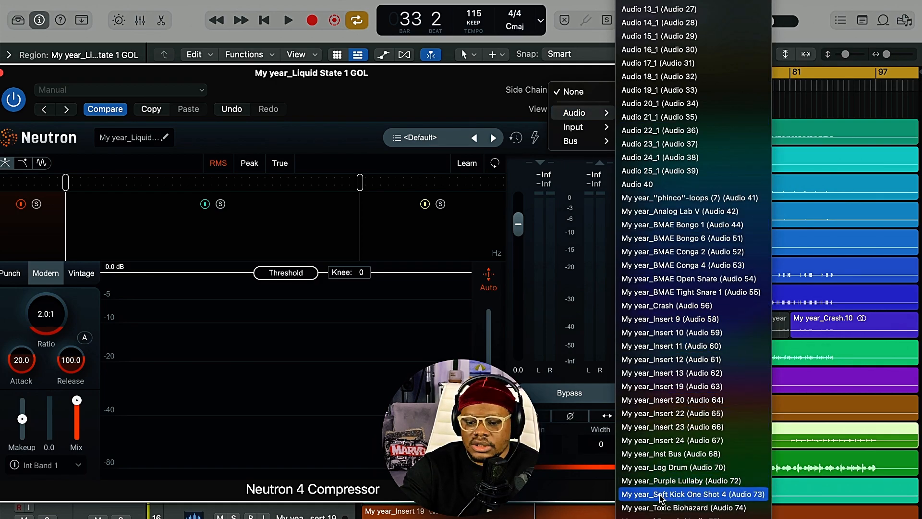
{"action": "left_click", "coordinate": [662, 498]}
- Set the low band's ratio to 7.5:1, attack to 1.1 and release to 5.7
{"action": "left_click_drag", "start_coordinate": [433, 103], "coordinate": [636, 65]}
{"action": "left_click_drag", "start_coordinate": [248, 278], "coordinate": [263, 4]}
{"action": "mouse_move", "coordinate": [256, 283]}
{"action": "left_mouse_down"}
{"action": "mouse_move", "coordinate": [254, 360]}
{"action": "mouse_move", "coordinate": [253, 283]}
{"action": "left_mouse_up"}
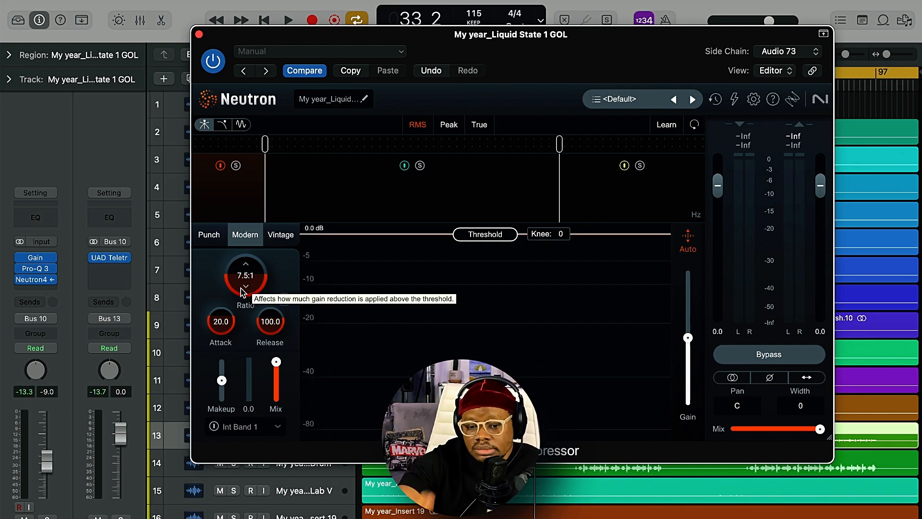
{"action": "left_click_drag", "start_coordinate": [218, 322], "coordinate": [216, 466]}
{"action": "left_click_drag", "start_coordinate": [224, 329], "coordinate": [226, 263]}
{"action": "left_click_drag", "start_coordinate": [271, 321], "coordinate": [294, 364]}
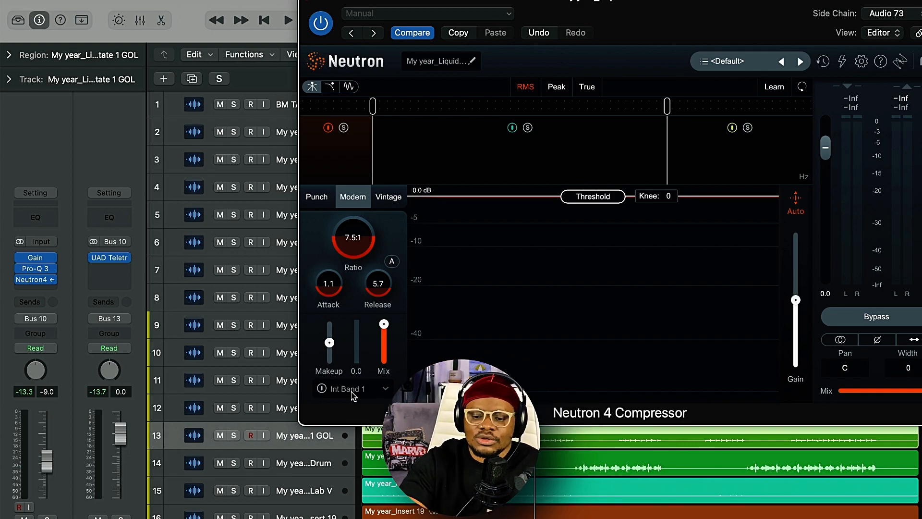
- Switch the low band's detector to the external side chain and choose Ext Band 1
{"action": "left_click", "coordinate": [321, 389]}
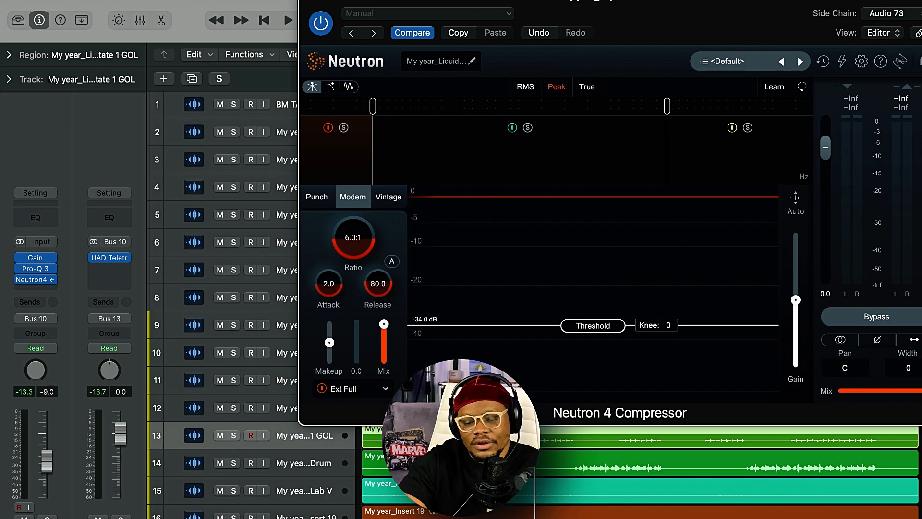
{"action": "left_click", "coordinate": [354, 389]}
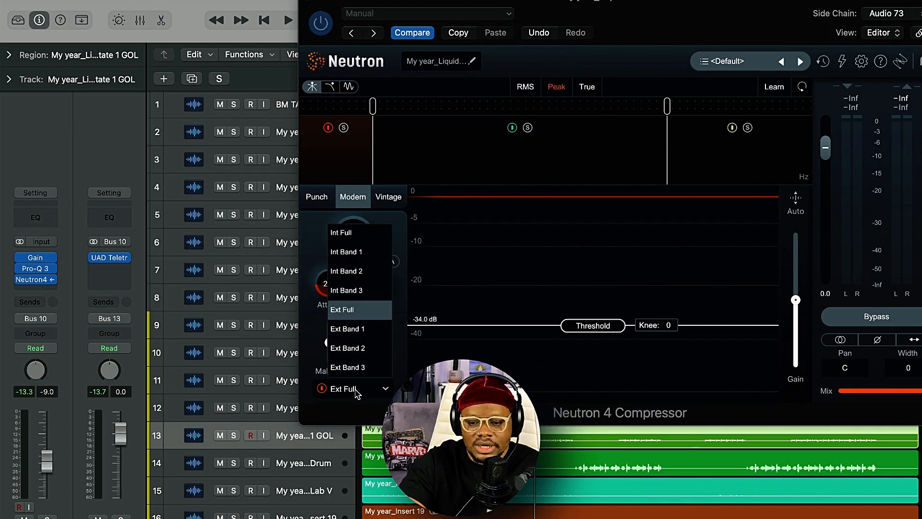
{"action": "left_click", "coordinate": [361, 335]}
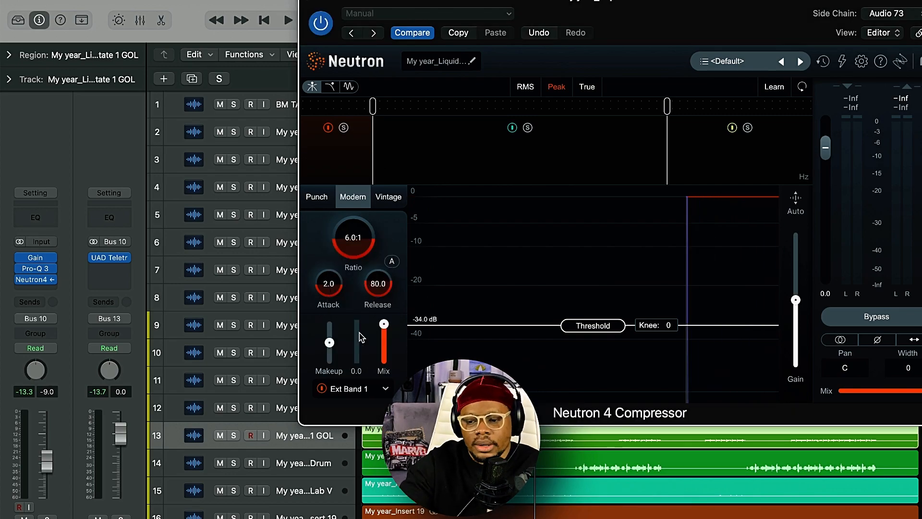
- Play the track and try the low-band threshold at -66.1 dB before raising it to -25.0 dB
{"action": "left_click_drag", "start_coordinate": [628, 7], "coordinate": [515, 7]}
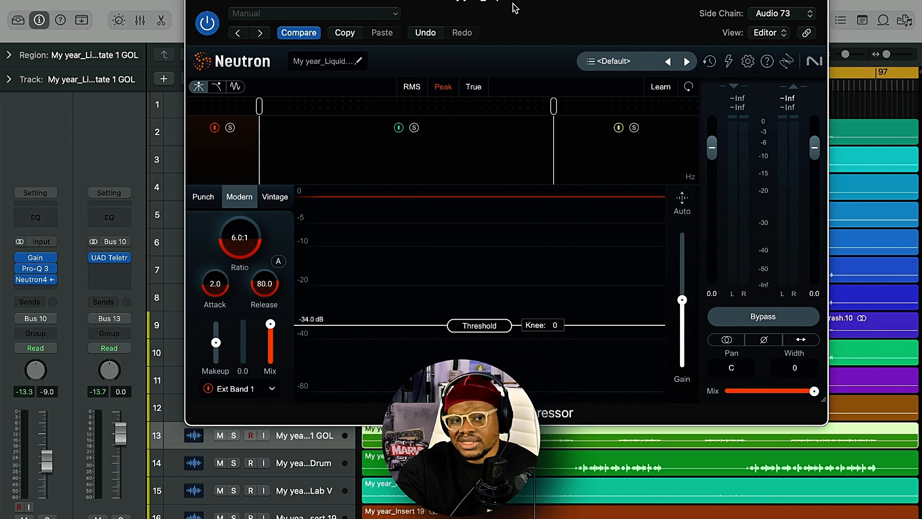
{"action": "key", "text": "space"}
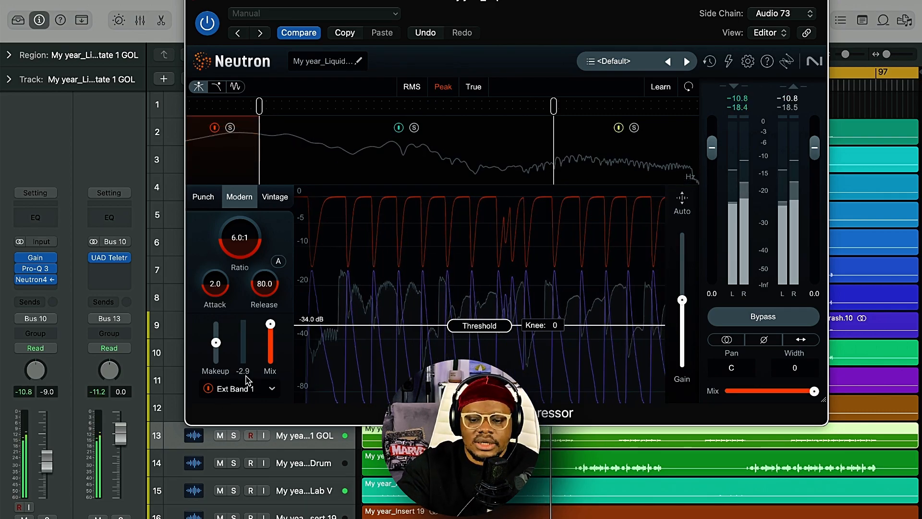
{"action": "left_click_drag", "start_coordinate": [480, 325], "coordinate": [479, 378]}
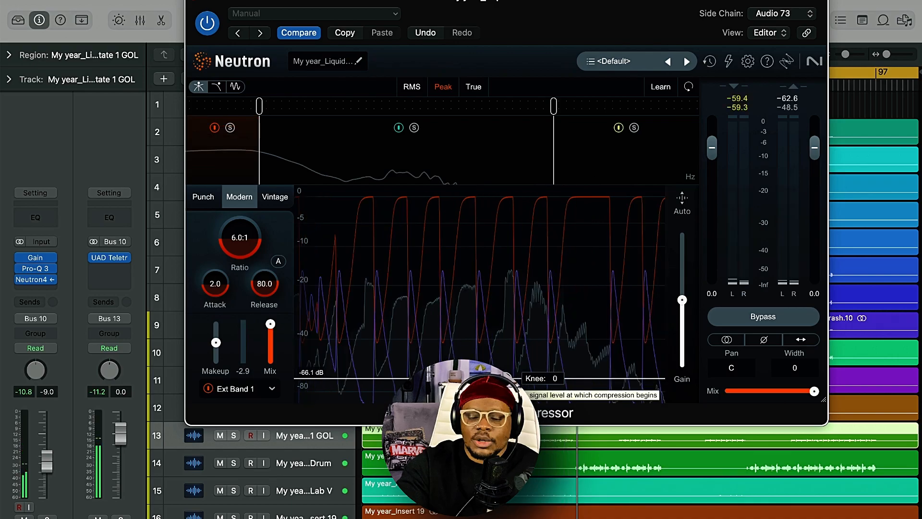
{"action": "left_click_drag", "start_coordinate": [479, 378], "coordinate": [480, 298]}
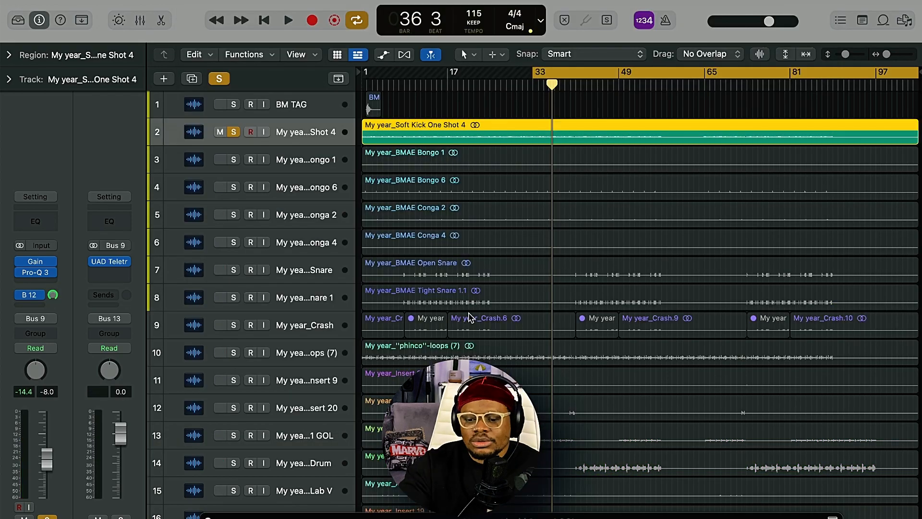
- Solo the Log Drum track alongside the soloed soft kick
{"action": "scroll", "coordinate": [471, 317], "scroll_direction": "down", "scroll_amount": 3}
{"action": "scroll", "coordinate": [471, 317], "scroll_direction": "up", "scroll_amount": 1}
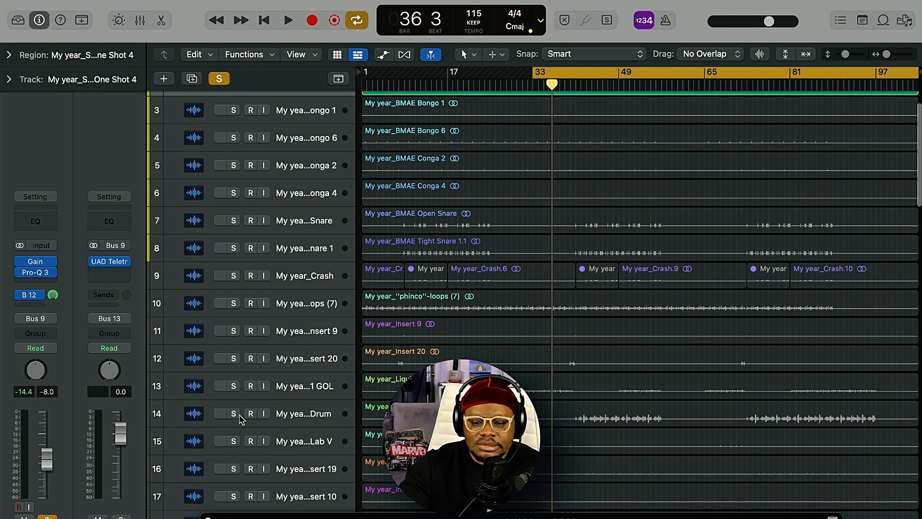
{"action": "left_click", "coordinate": [234, 415]}
{"action": "left_click_drag", "start_coordinate": [446, 518], "coordinate": [413, 44]}
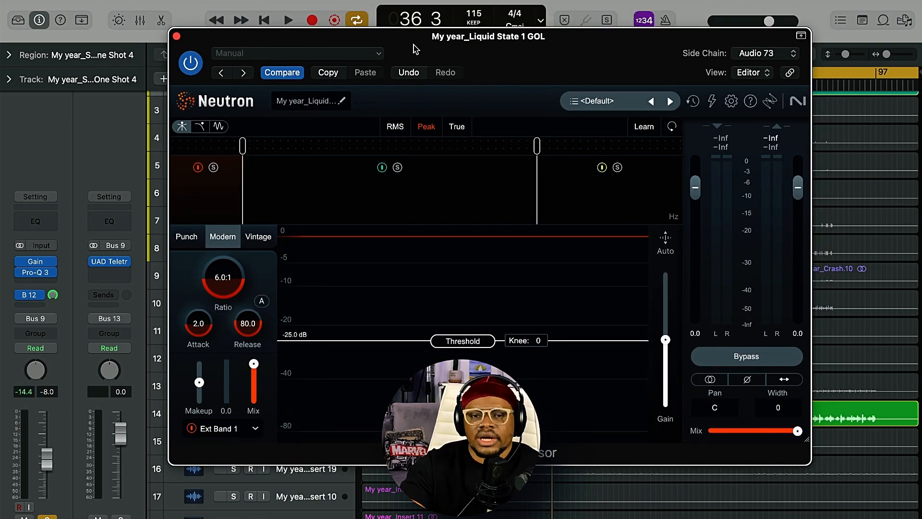
- Play the soloed tracks while lowering the low-band threshold to -67.4 dB, and return it to -25.2 dB
{"action": "mouse_move", "coordinate": [469, 57]}
{"action": "left_mouse_down"}
{"action": "mouse_move", "coordinate": [474, 81]}
{"action": "mouse_move", "coordinate": [465, 41]}
{"action": "left_mouse_up"}
{"action": "key", "text": "space"}
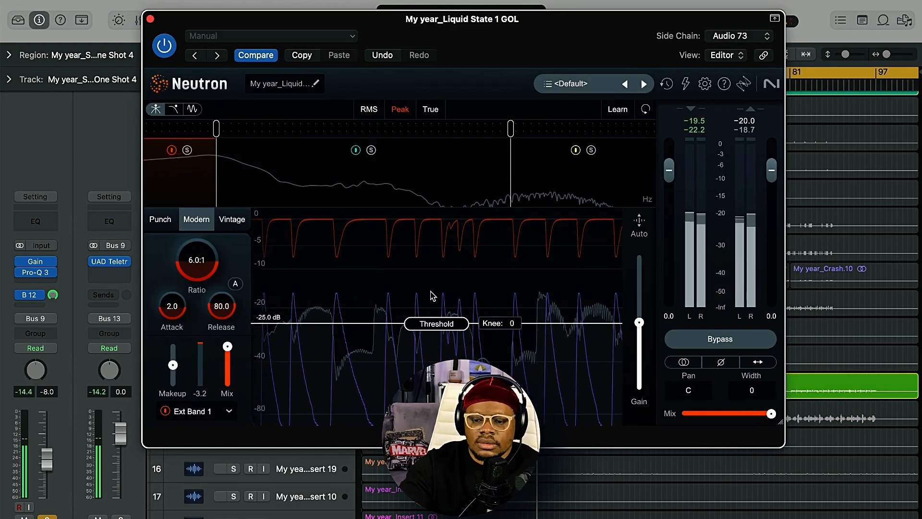
{"action": "left_click_drag", "start_coordinate": [433, 324], "coordinate": [432, 402]}
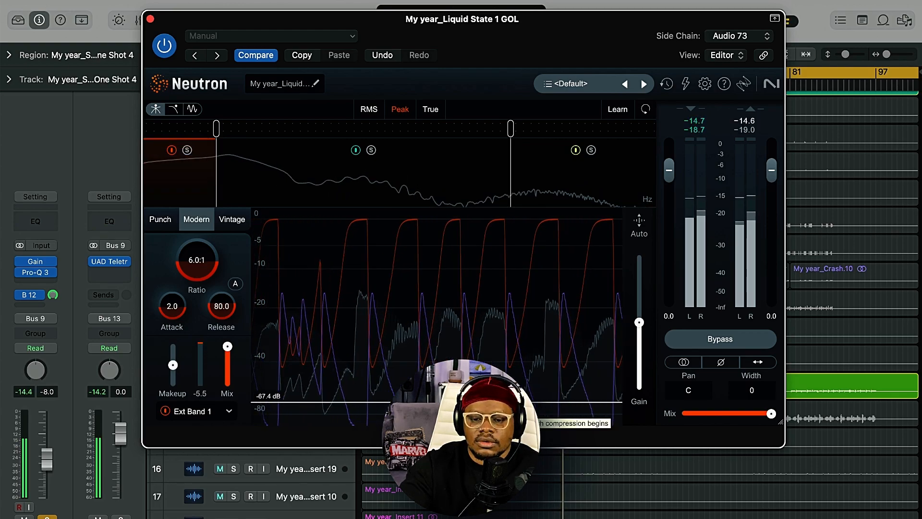
{"action": "left_click_drag", "start_coordinate": [429, 401], "coordinate": [428, 326]}
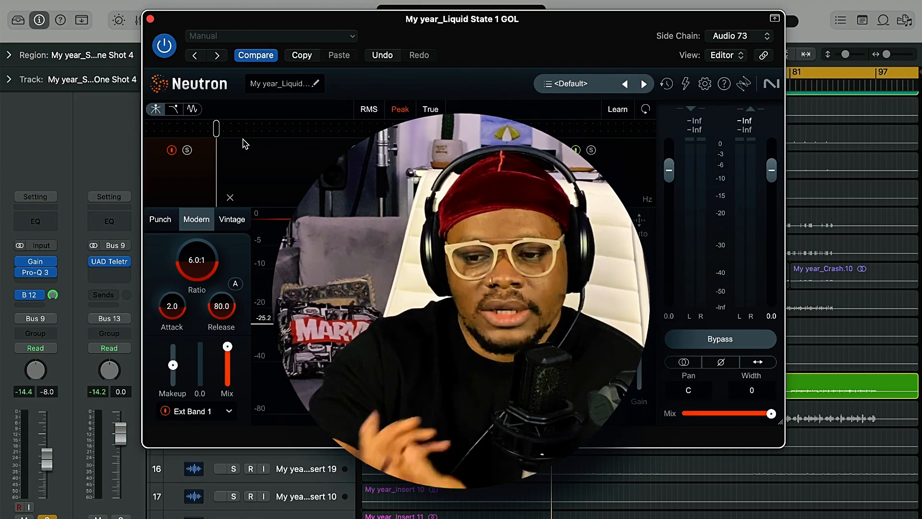
- Close and bypass Neutron on the Liquid State track and insert Logic's Compressor in the slot below it
{"action": "key", "text": "super+w"}
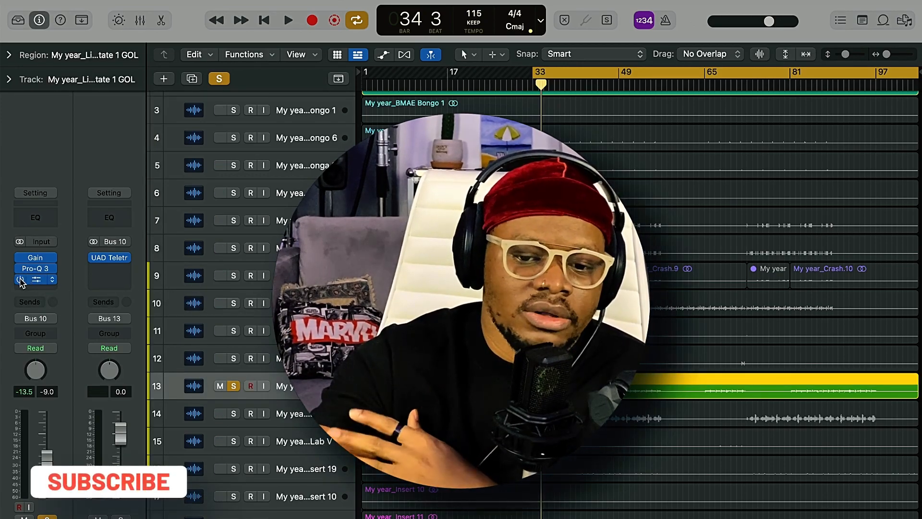
{"action": "left_click", "coordinate": [20, 279]}
{"action": "left_click", "coordinate": [36, 289]}
{"action": "mouse_move", "coordinate": [46, 333]}
{"action": "left_click", "coordinate": [182, 334]}
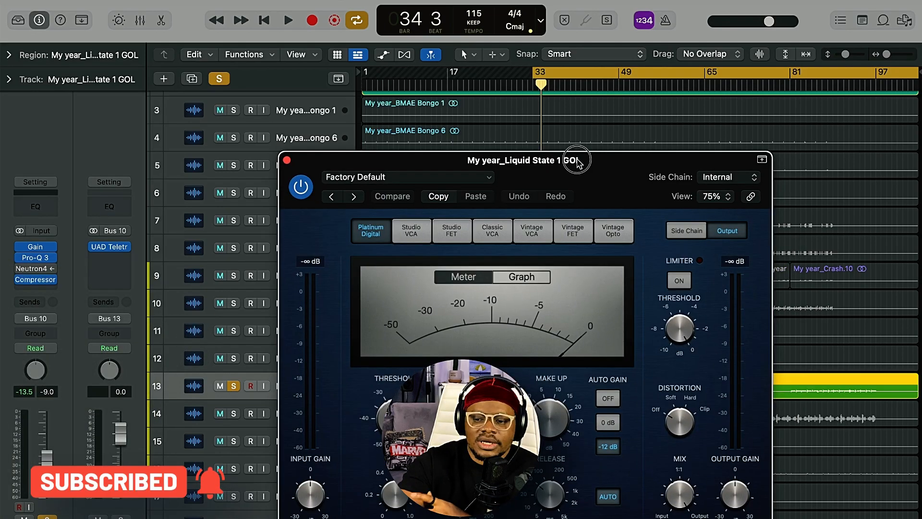
- Set the Compressor's side chain input to the audio track My year_Soft Kick One Shot 4 (Audio 73)
{"action": "left_click_drag", "start_coordinate": [547, 154], "coordinate": [513, 20]}
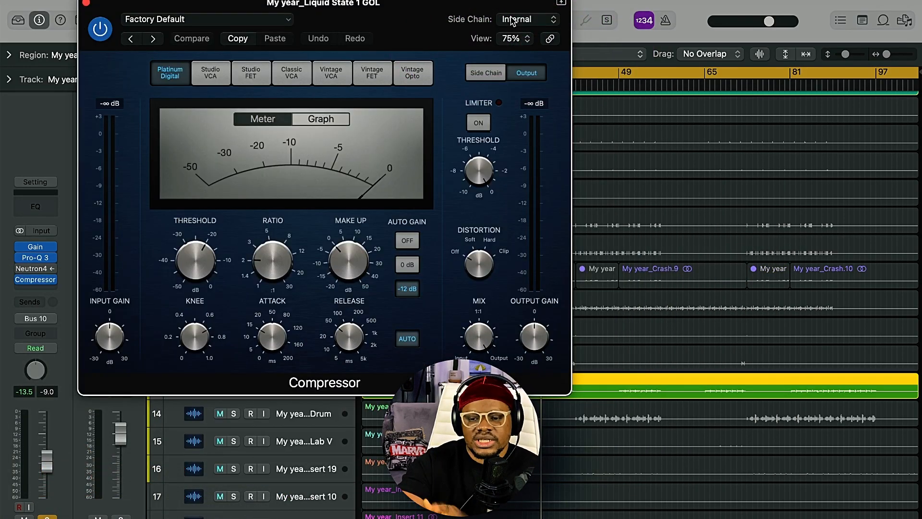
{"action": "left_click", "coordinate": [513, 20]}
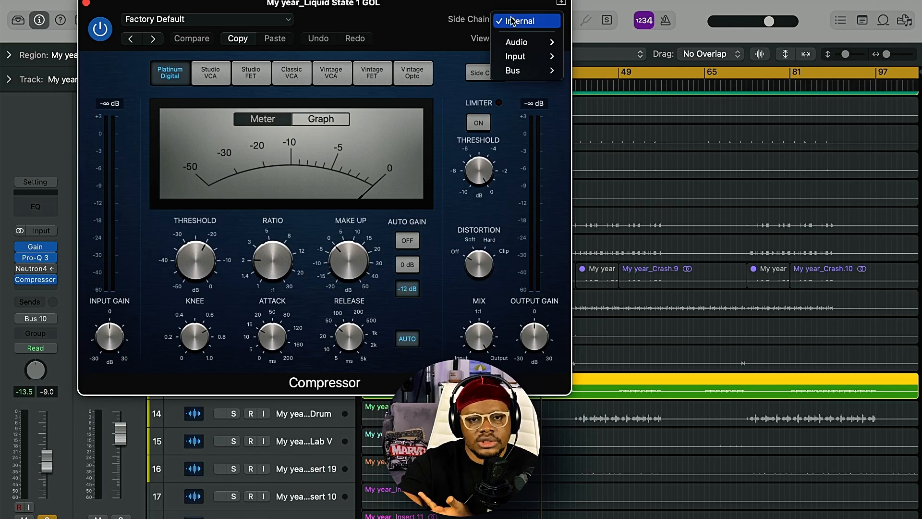
{"action": "left_click", "coordinate": [513, 20]}
{"action": "left_click", "coordinate": [513, 20]}
{"action": "mouse_move", "coordinate": [530, 43]}
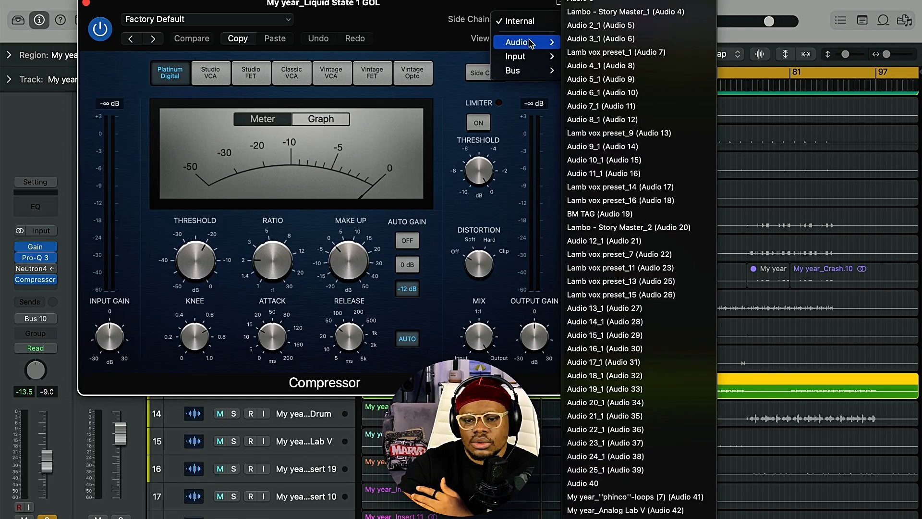
{"action": "scroll", "coordinate": [607, 494], "scroll_direction": "down", "scroll_amount": 10}
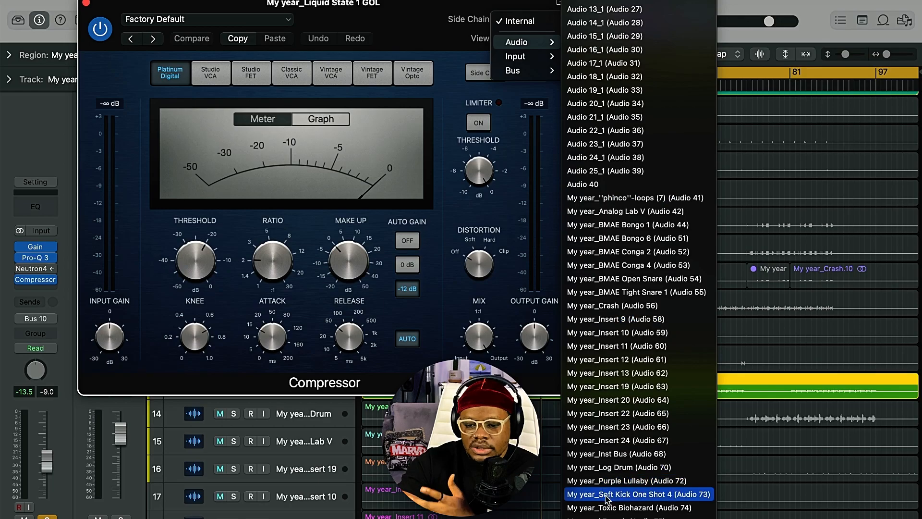
{"action": "left_click", "coordinate": [606, 494]}
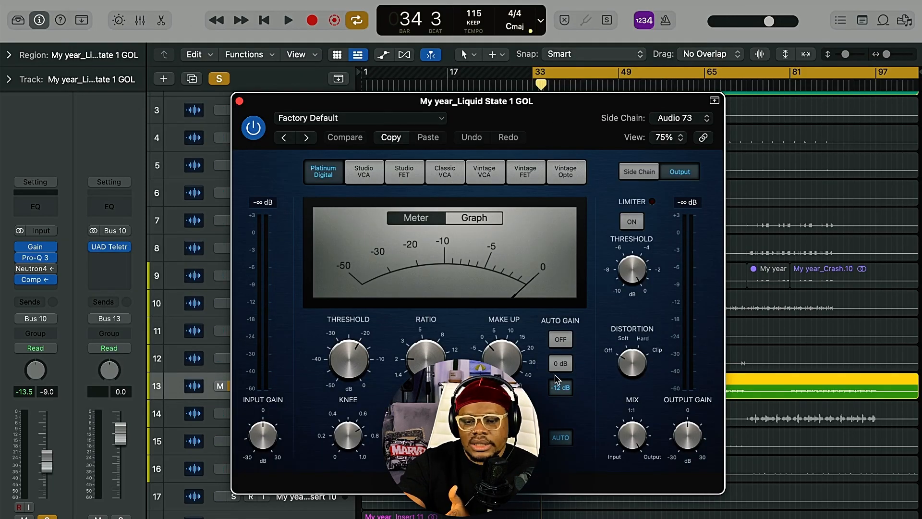
- Set the Compressor's auto gain to 0 dB, turn off automatic release and adjust the release time
{"action": "left_click_drag", "start_coordinate": [560, 119], "coordinate": [542, 14]}
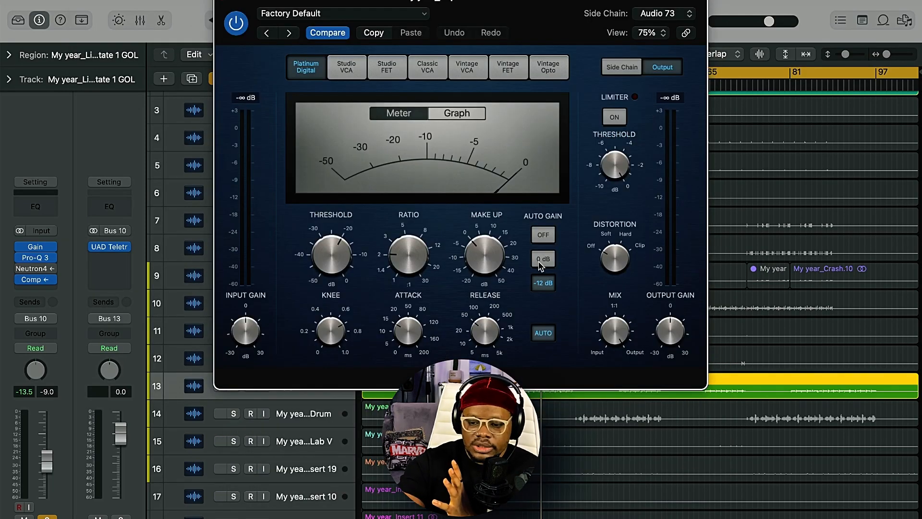
{"action": "left_click", "coordinate": [540, 262]}
{"action": "left_click", "coordinate": [543, 336]}
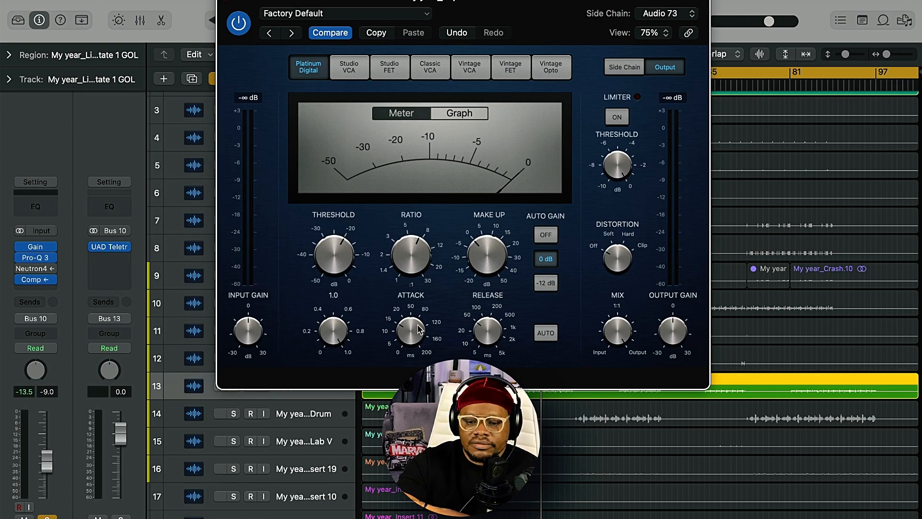
{"action": "left_click_drag", "start_coordinate": [486, 331], "coordinate": [478, 308]}
- Play the track while lowering the Compressor's threshold to -47.0 dB, and raise it again
{"action": "key", "text": "space"}
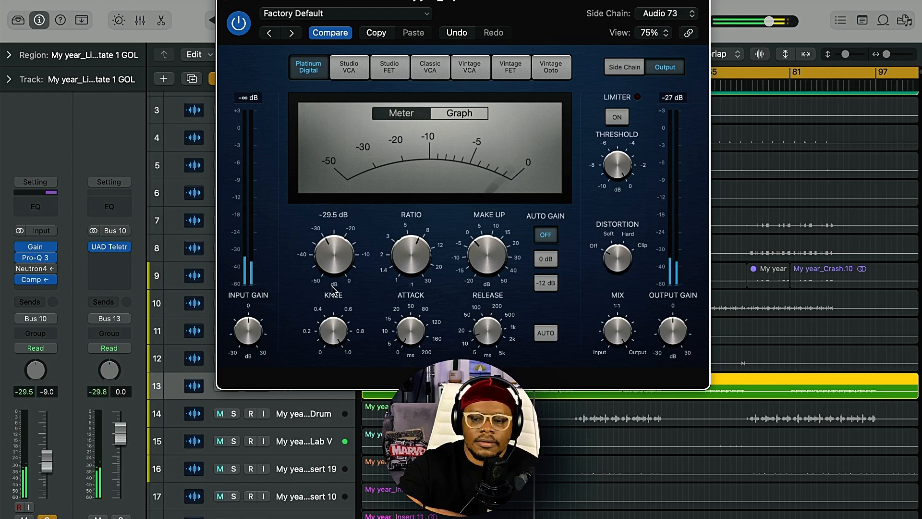
{"action": "left_click_drag", "start_coordinate": [329, 268], "coordinate": [331, 354]}
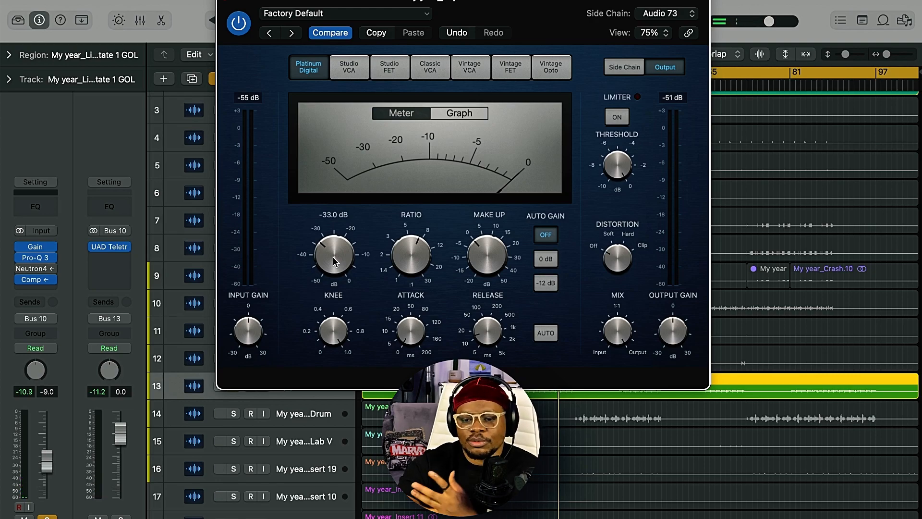
{"action": "left_click_drag", "start_coordinate": [334, 262], "coordinate": [329, 301]}
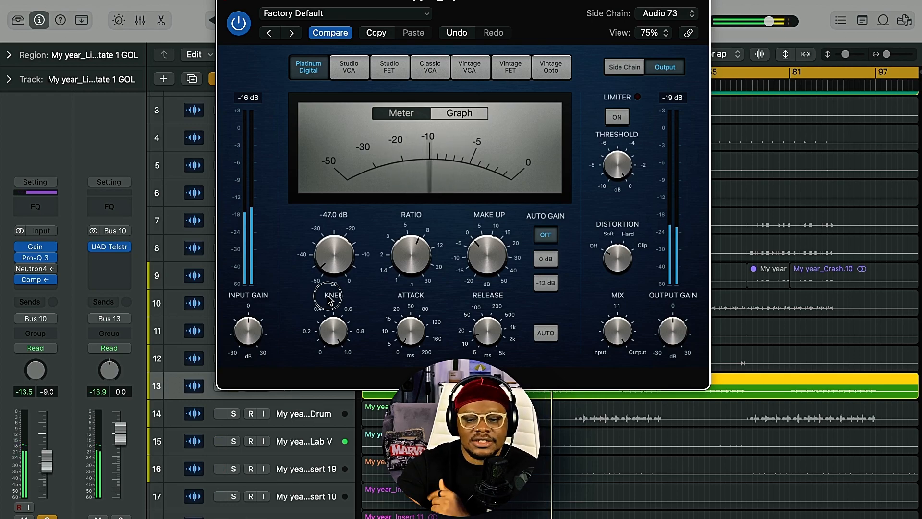
{"action": "left_click_drag", "start_coordinate": [332, 254], "coordinate": [325, 199]}
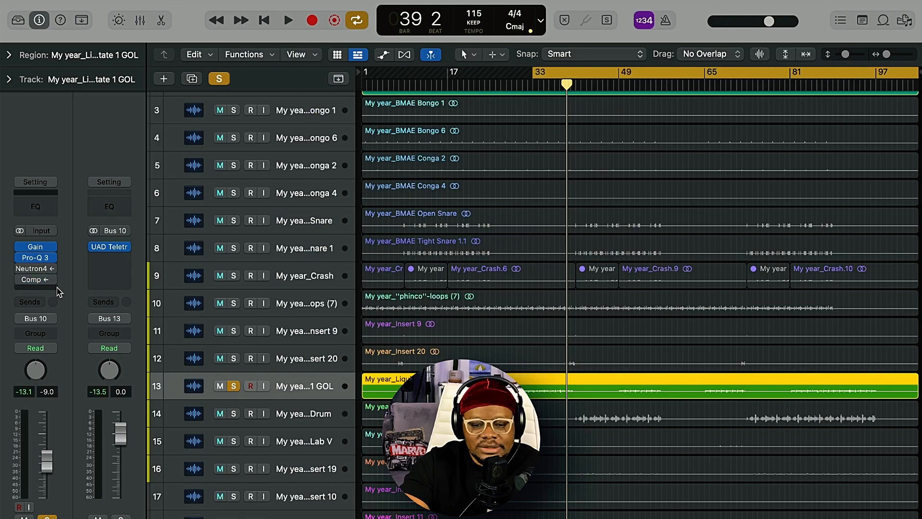
- Insert FabFilter Pro-C 2 below the Compressor on the Liquid State track
{"action": "left_click", "coordinate": [36, 287]}
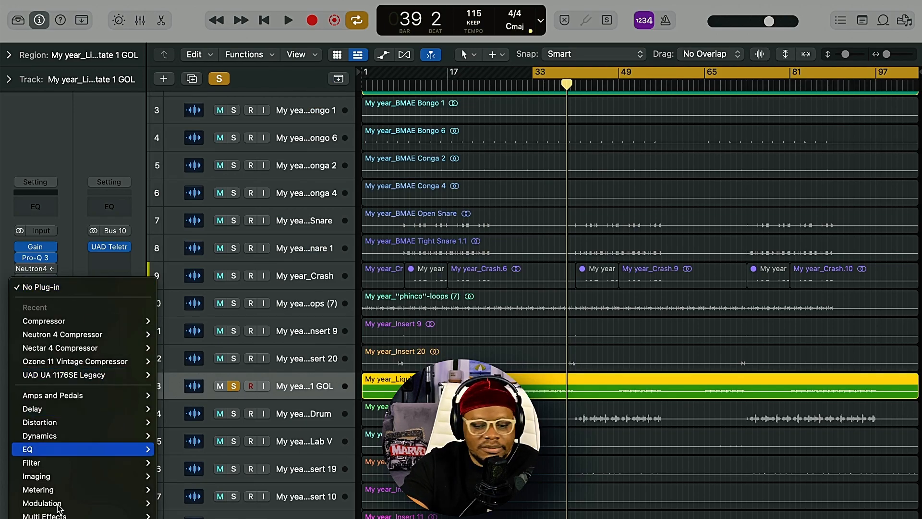
{"action": "mouse_move", "coordinate": [206, 360]}
{"action": "left_click", "coordinate": [288, 372]}
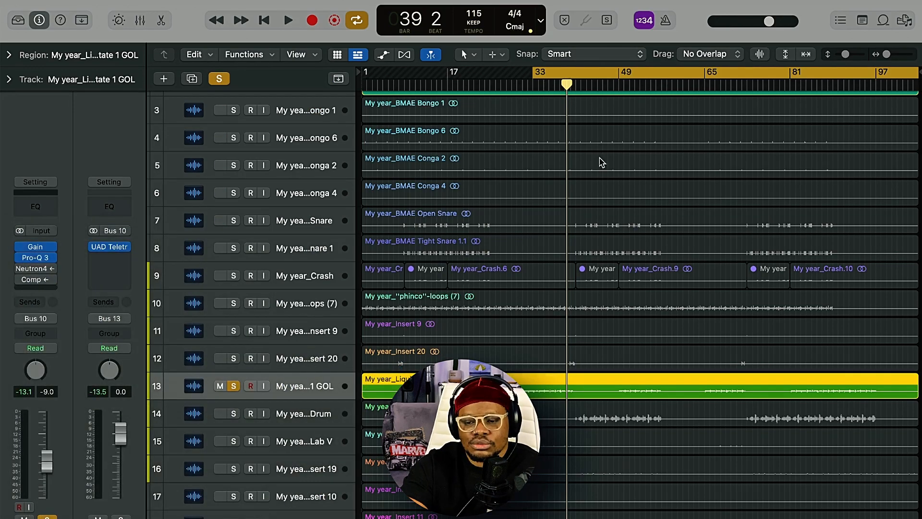
- Set Pro-C 2's side chain input to the audio track My year_Log Drum (Audio 70)
{"action": "left_click_drag", "start_coordinate": [557, 144], "coordinate": [471, 92]}
{"action": "left_click", "coordinate": [629, 104]}
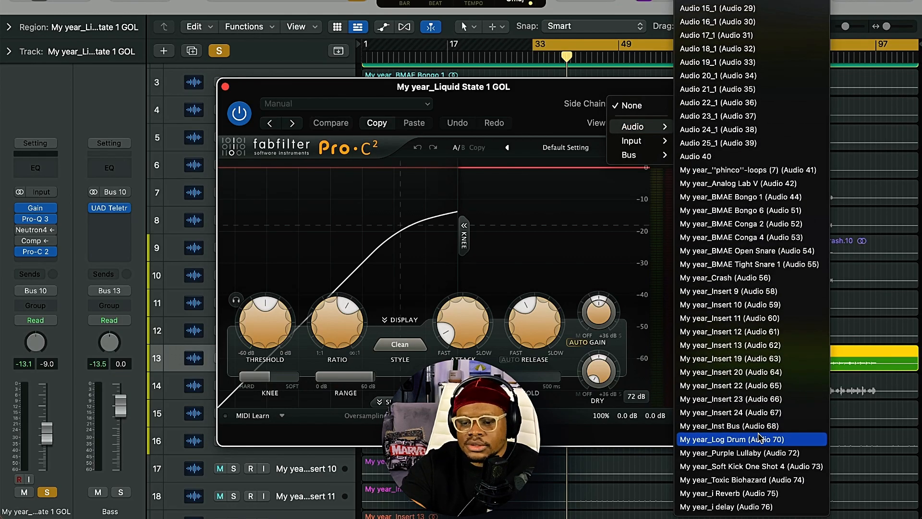
{"action": "left_click", "coordinate": [741, 439]}
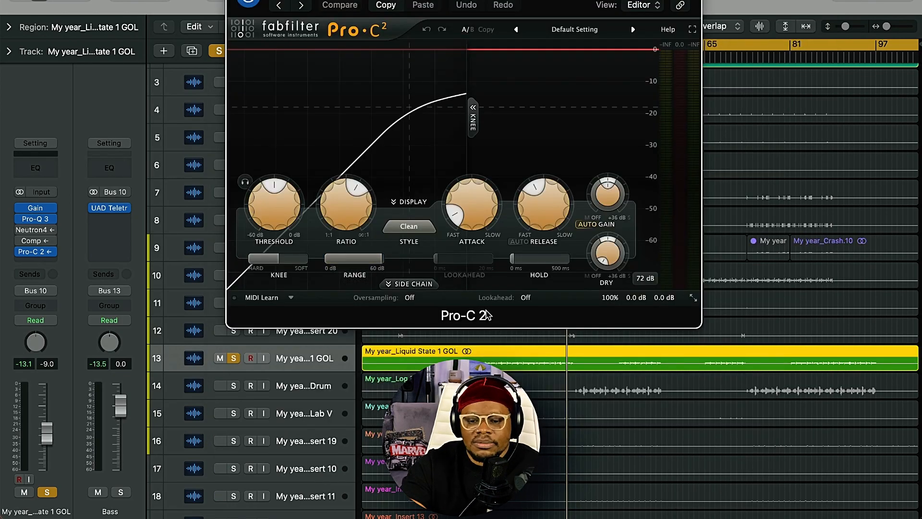
- Switch Pro-C 2's side chain to the external source and raise the compression ratio
{"action": "left_click", "coordinate": [409, 284]}
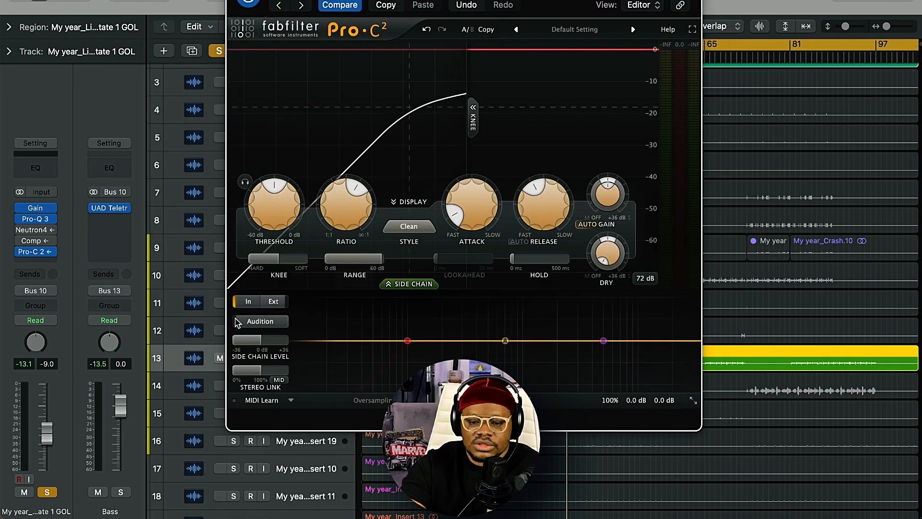
{"action": "left_click", "coordinate": [273, 302]}
{"action": "left_click_drag", "start_coordinate": [345, 197], "coordinate": [346, 183]}
- Turn on Pro-C 2's lookahead and enable oversampling
{"action": "left_click", "coordinate": [530, 399]}
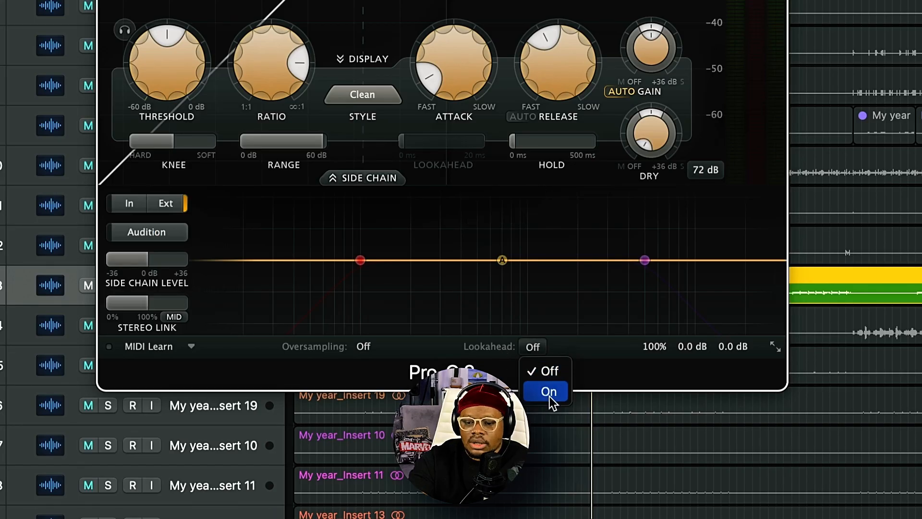
{"action": "left_click", "coordinate": [548, 392]}
{"action": "left_click", "coordinate": [363, 346]}
{"action": "left_click", "coordinate": [369, 410]}
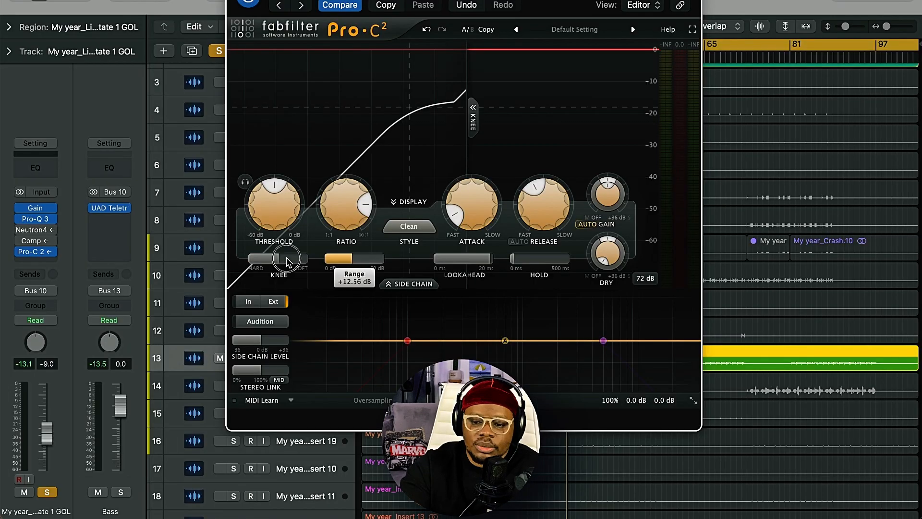
- Soften Pro-C 2's knee fully, shorten the release and turn off auto gain
{"action": "left_click_drag", "start_coordinate": [287, 260], "coordinate": [309, 258]}
{"action": "left_click_drag", "start_coordinate": [540, 191], "coordinate": [518, 209]}
{"action": "left_click", "coordinate": [586, 224]}
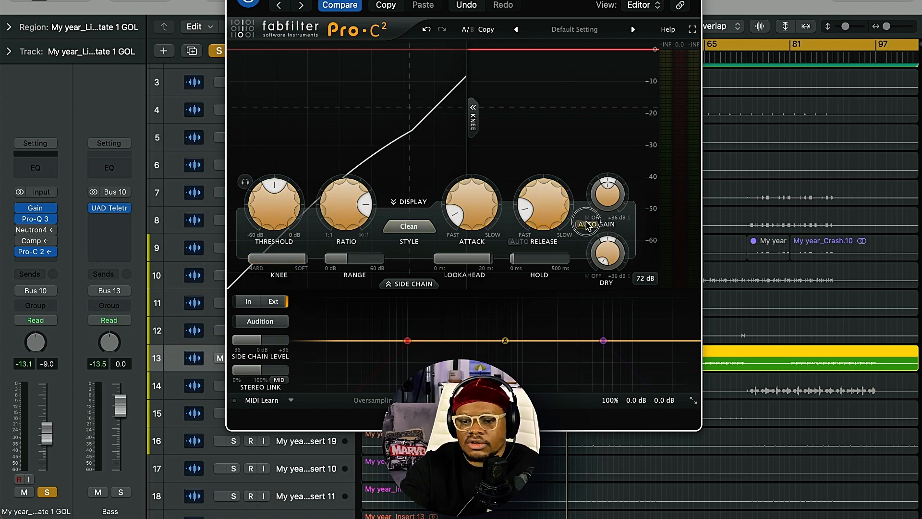
- Play the track while lowering Pro-C 2's threshold and setting the range to about 12.6 dB
{"action": "key", "text": "space"}
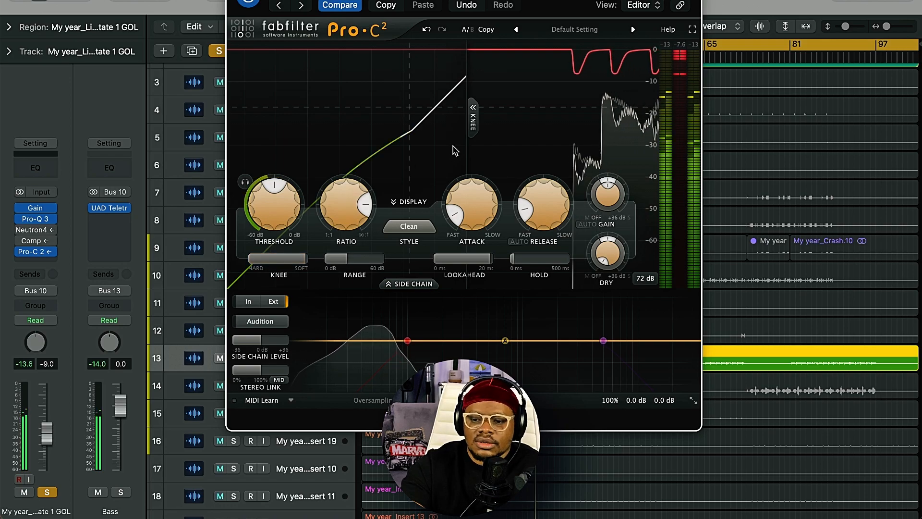
{"action": "left_click_drag", "start_coordinate": [275, 206], "coordinate": [282, 236]}
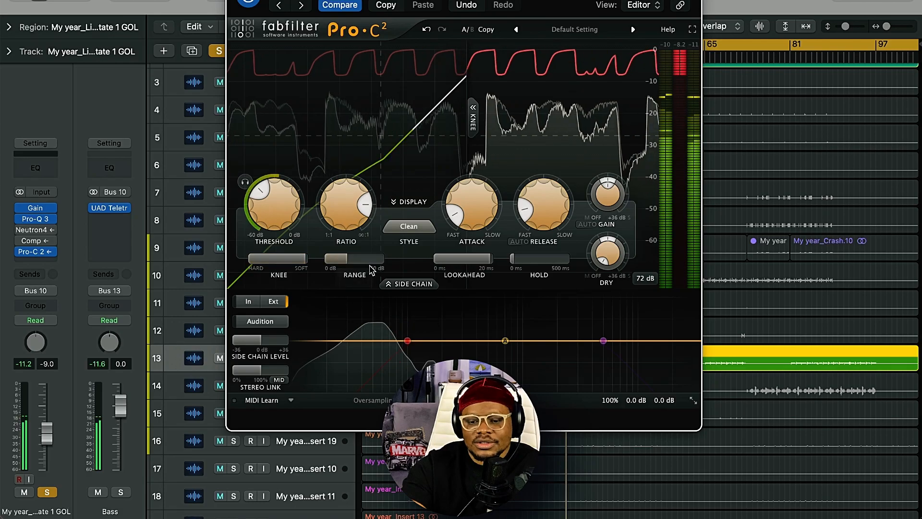
{"action": "left_click_drag", "start_coordinate": [361, 257], "coordinate": [358, 263]}
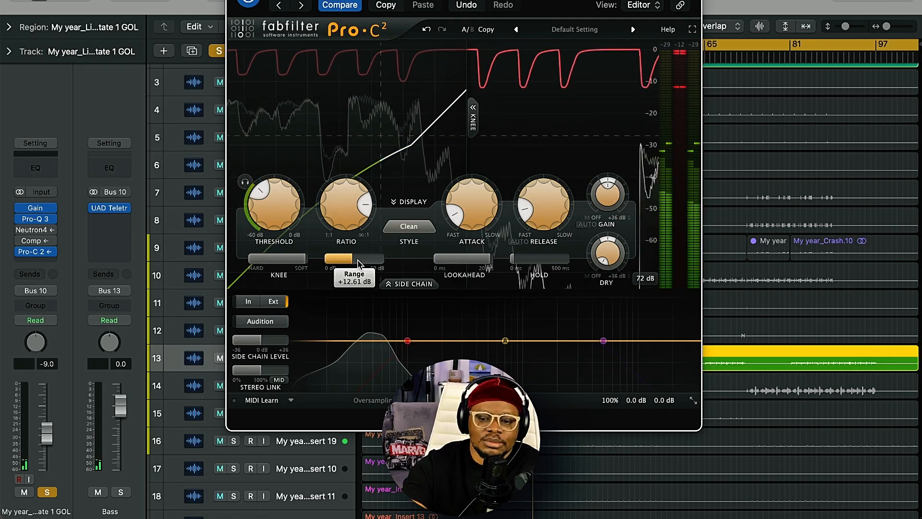
- Lower Pro-C 2's threshold to -59.98 dB and play the track to hear the ducking
{"action": "left_click_drag", "start_coordinate": [267, 192], "coordinate": [264, 245]}
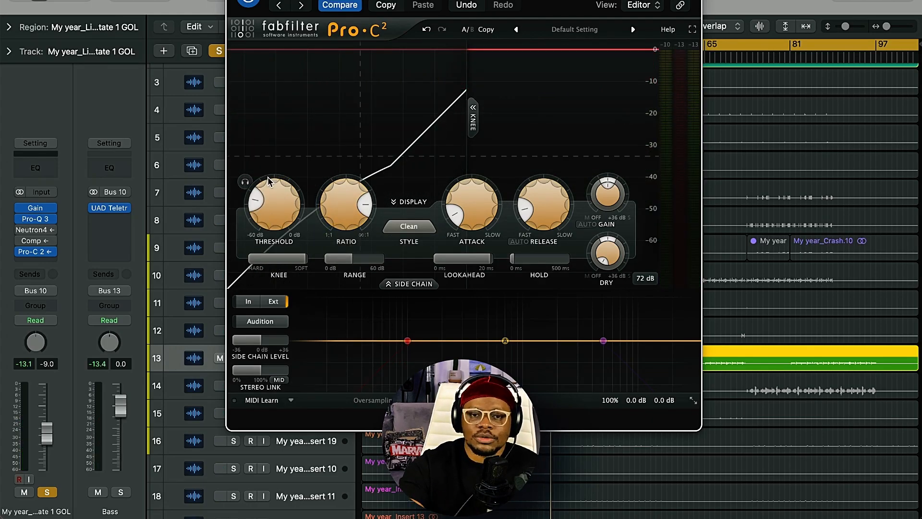
{"action": "left_click_drag", "start_coordinate": [269, 181], "coordinate": [236, 349]}
{"action": "key", "text": "space"}
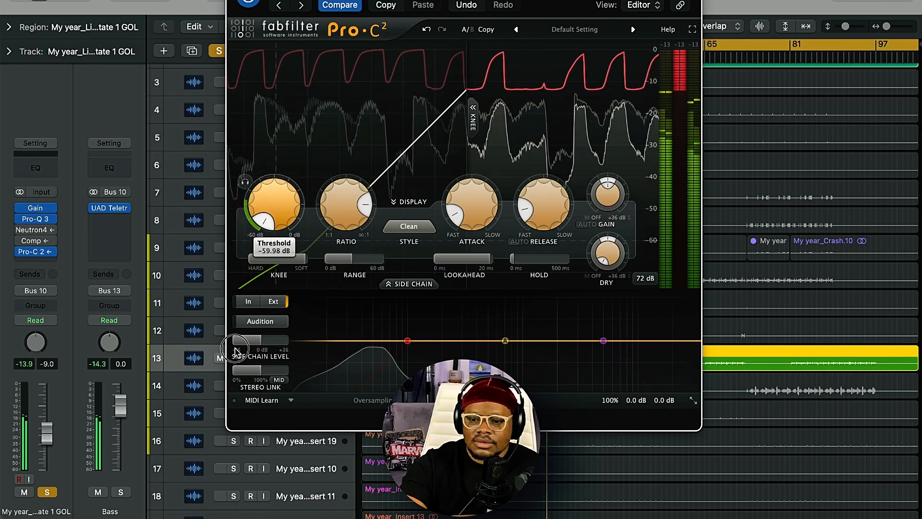
- Insert FabFilter Pro-MB below Pro-C 2 on the Liquid State track and set its side chain input to Audio 73
{"action": "left_click", "coordinate": [36, 260]}
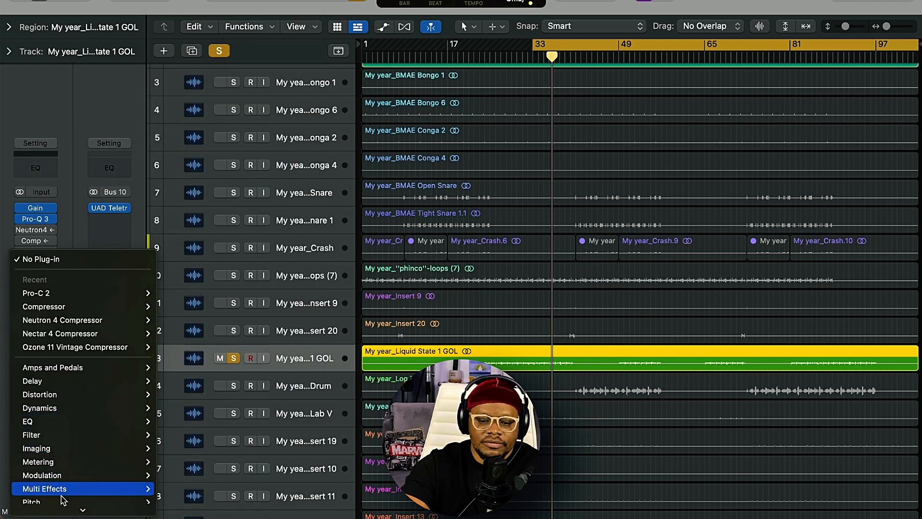
{"action": "mouse_move", "coordinate": [72, 507]}
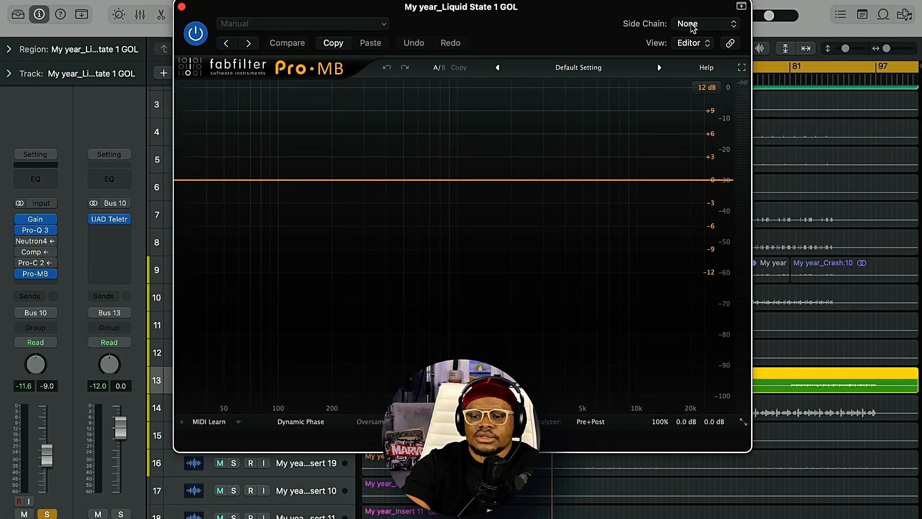
{"action": "left_click", "coordinate": [695, 25]}
{"action": "mouse_move", "coordinate": [690, 46]}
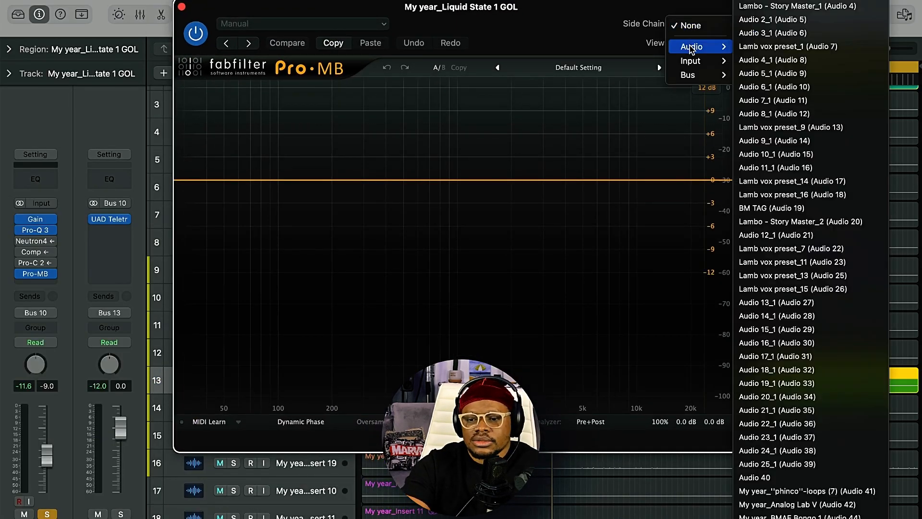
{"action": "left_click", "coordinate": [788, 488]}
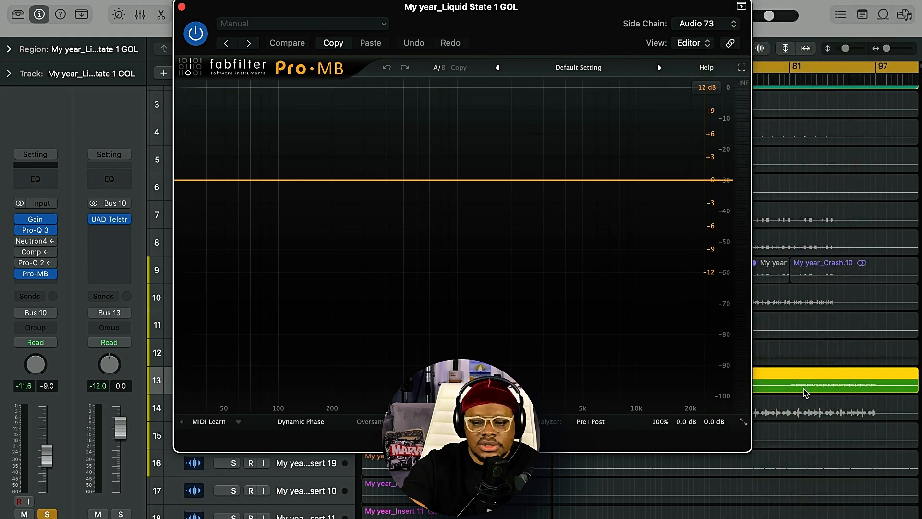
- Add a low compression band between 50 and 100 Hz in Pro-MB and switch its side chain to external
{"action": "left_click", "coordinate": [228, 180]}
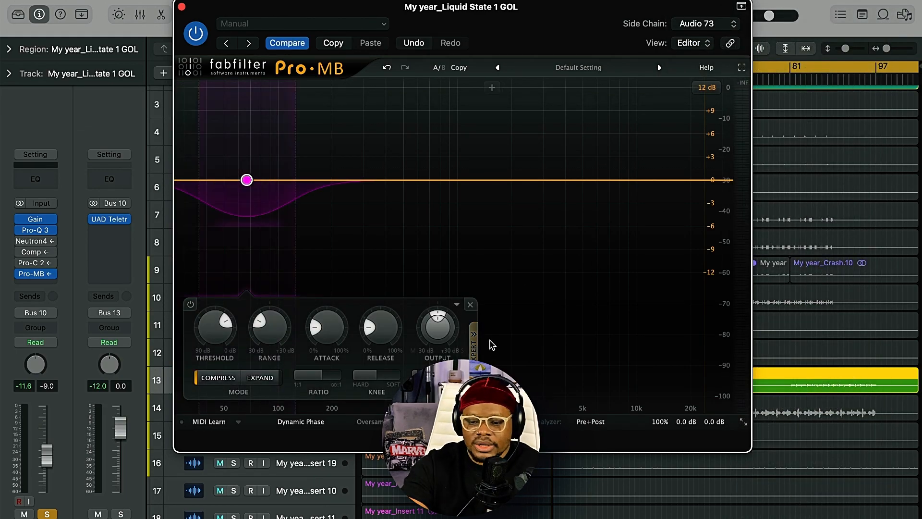
{"action": "left_click", "coordinate": [474, 336]}
{"action": "left_click", "coordinate": [518, 328]}
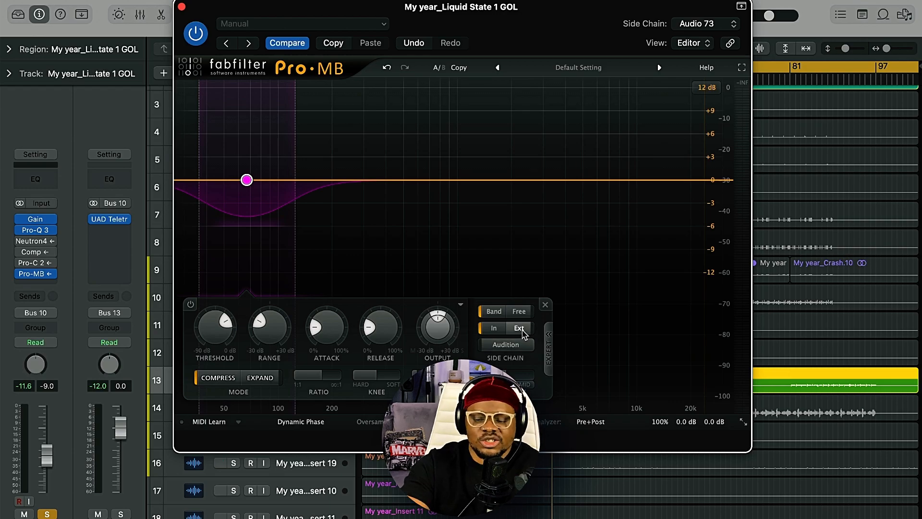
- Turn on Pro-MB's lookahead and set oversampling to 4x
{"action": "left_click", "coordinate": [499, 421]}
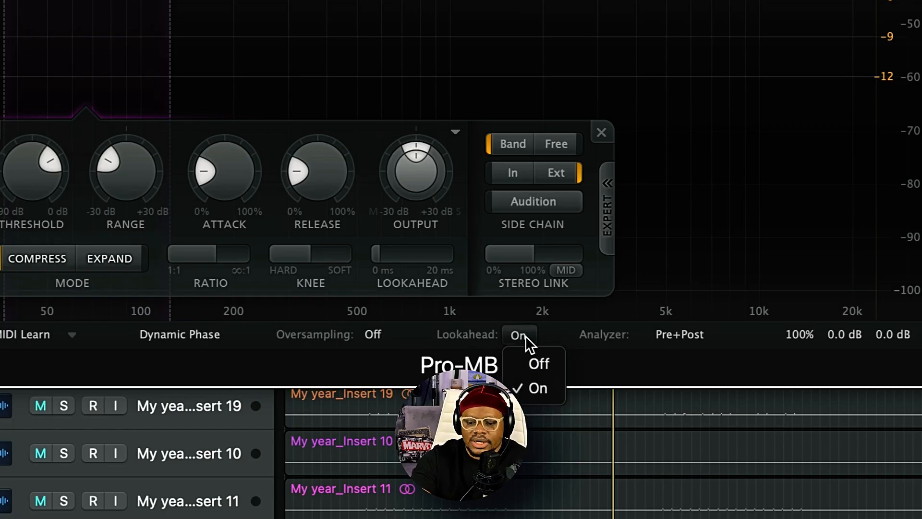
{"action": "left_click", "coordinate": [526, 336]}
{"action": "left_click", "coordinate": [373, 334]}
{"action": "left_click", "coordinate": [382, 413]}
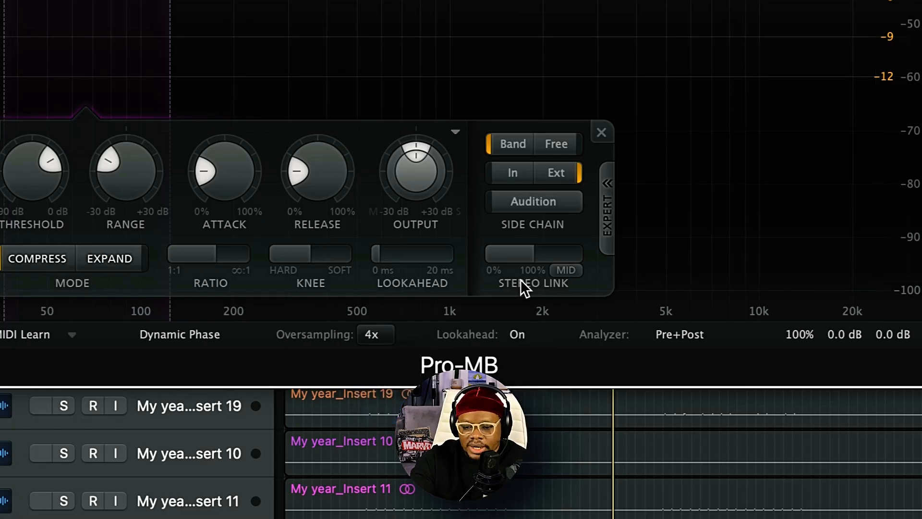
- Soften the low band's knee fully and set its ratio to about 7:1
{"action": "left_click_drag", "start_coordinate": [332, 260], "coordinate": [369, 260]}
{"action": "left_click_drag", "start_coordinate": [229, 261], "coordinate": [234, 261]}
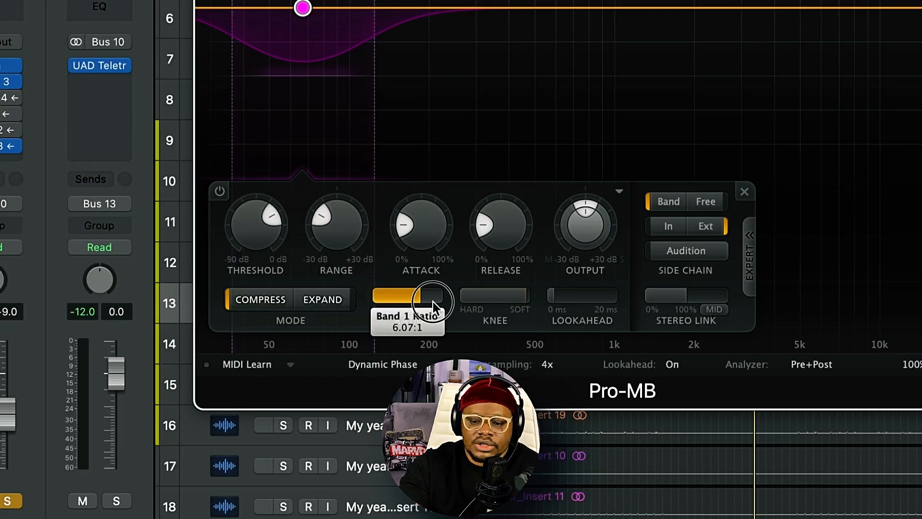
{"action": "left_click_drag", "start_coordinate": [442, 303], "coordinate": [443, 304]}
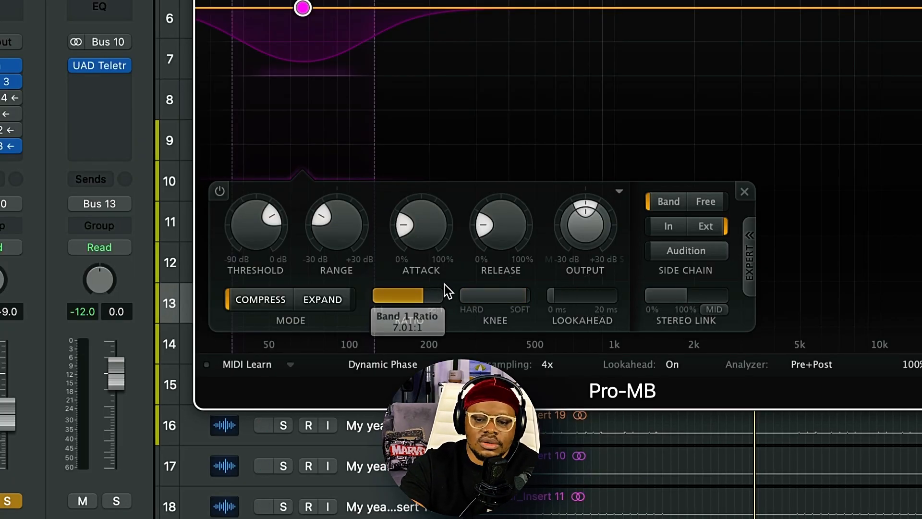
- Reduce the low band's attack to its minimum and set its range to about -12 dB
{"action": "left_click_drag", "start_coordinate": [422, 217], "coordinate": [318, 304]}
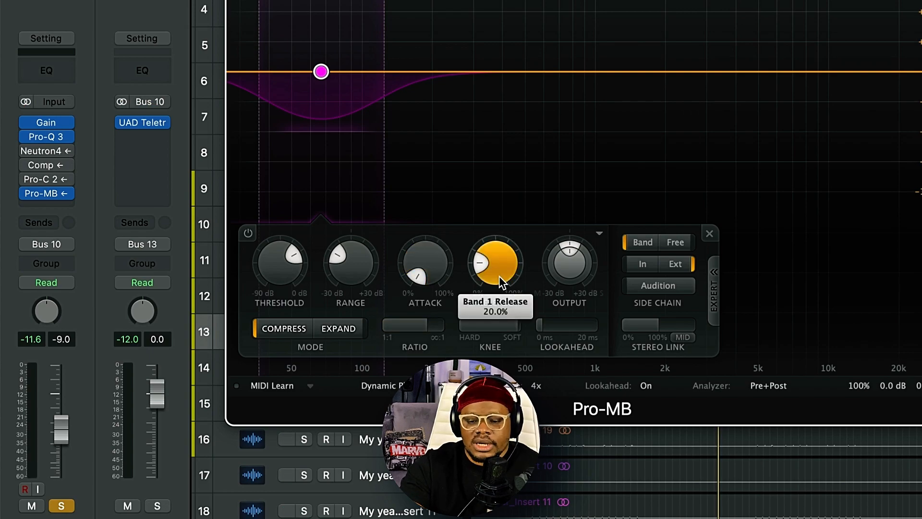
{"action": "mouse_move", "coordinate": [346, 269]}
{"action": "left_mouse_down"}
{"action": "mouse_move", "coordinate": [337, 221]}
{"action": "mouse_move", "coordinate": [336, 280]}
{"action": "left_mouse_up"}
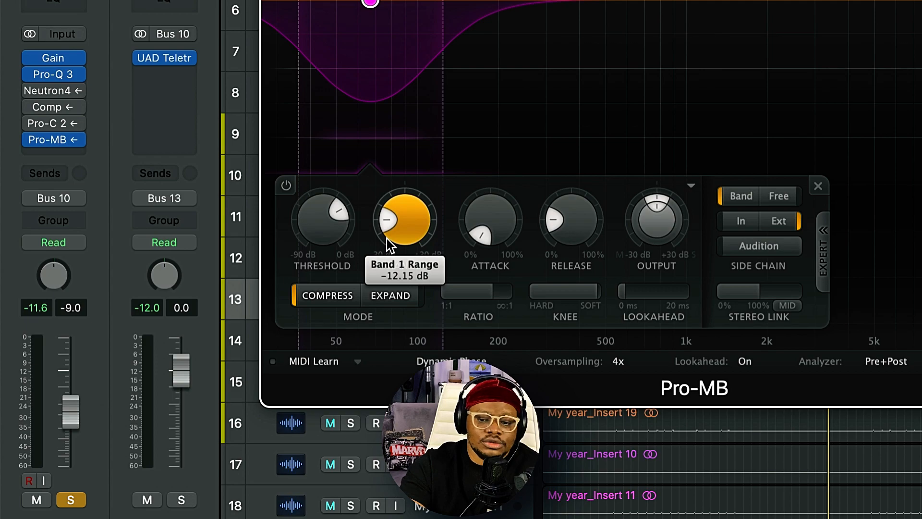
- Play the track while lowering the low band's threshold in Pro-MB until the band ducks with the kick
{"action": "key", "text": "space"}
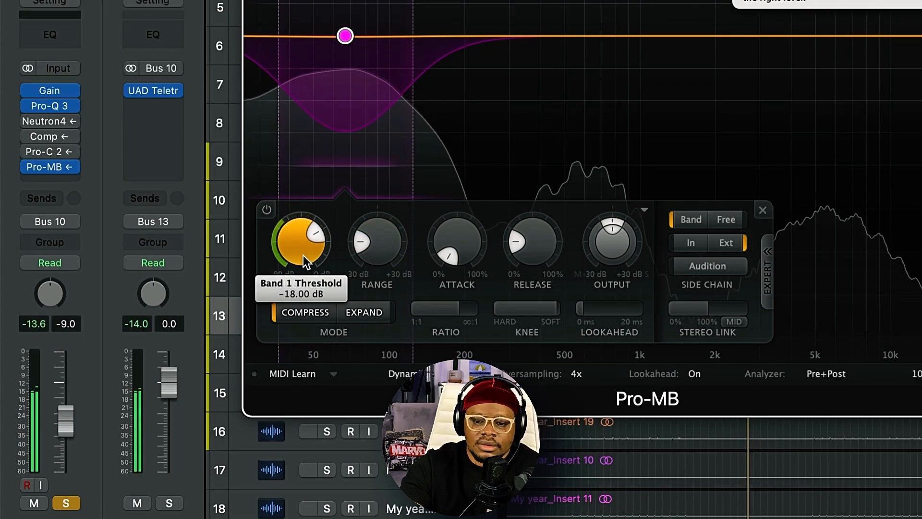
{"action": "left_click_drag", "start_coordinate": [290, 245], "coordinate": [290, 290]}
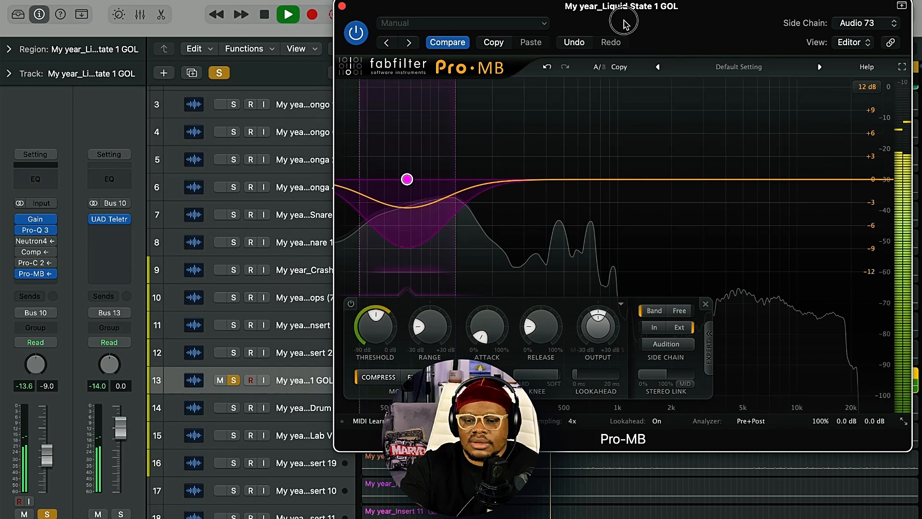
{"action": "left_click_drag", "start_coordinate": [625, 22], "coordinate": [622, 20]}
{"action": "left_click_drag", "start_coordinate": [374, 331], "coordinate": [377, 309]}
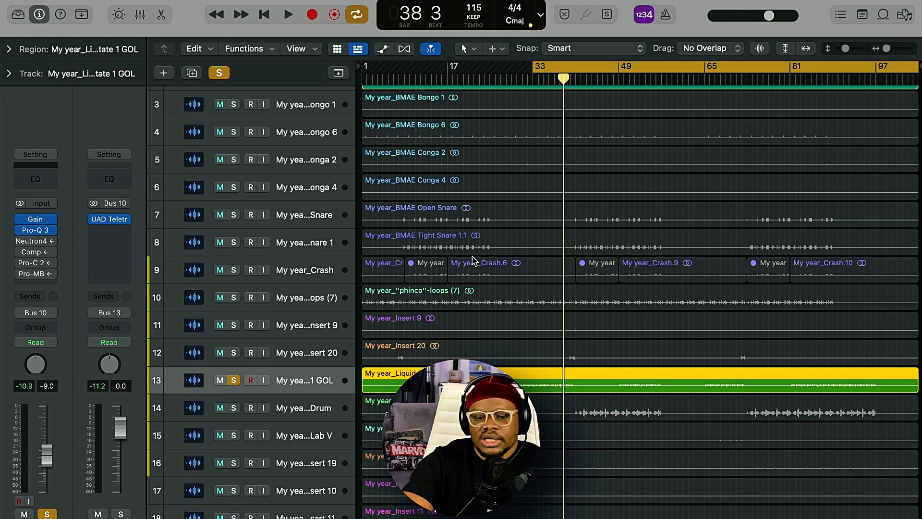
- Turn Neutron 4 back on for the Liquid State track and clear the solo
{"action": "mouse_move", "coordinate": [22, 255]}
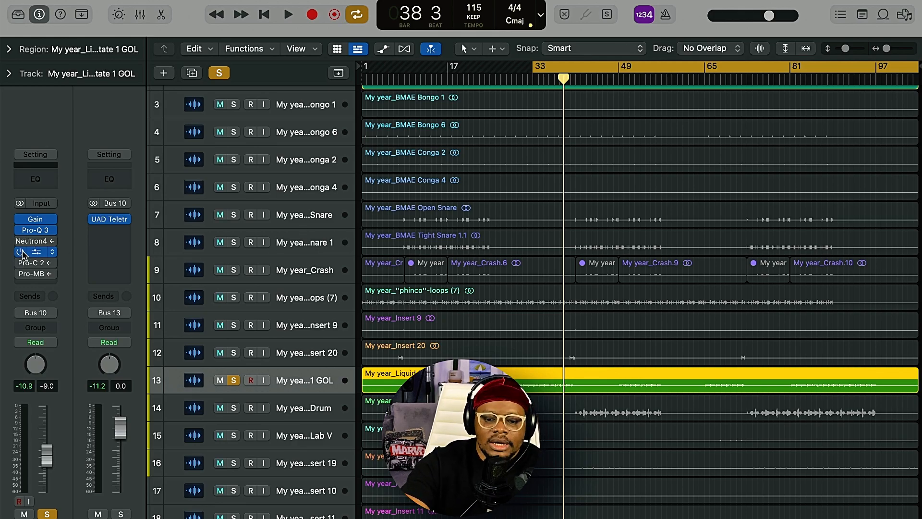
{"action": "left_click", "coordinate": [219, 72]}
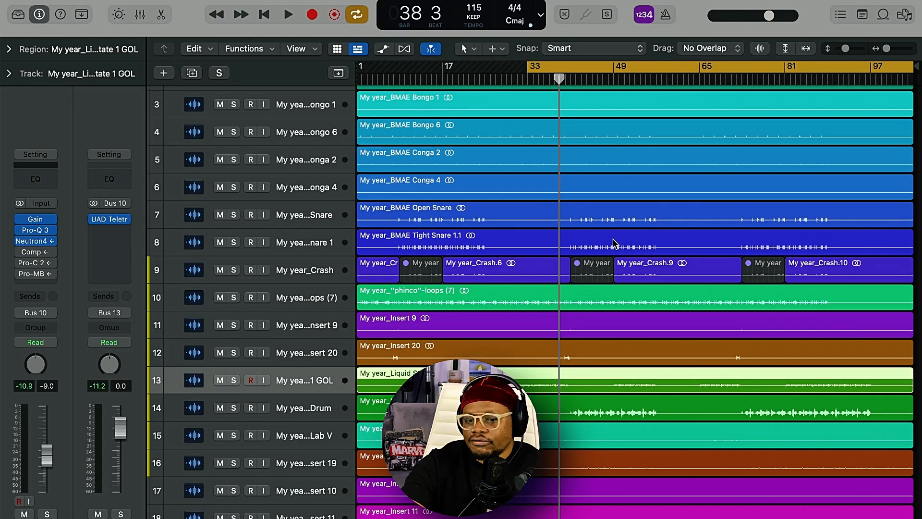
- Open the mixer and examine the plug-ins and sends on the reverb and vocal bus channel strips
{"action": "scroll", "coordinate": [613, 243], "scroll_direction": "down", "scroll_amount": 20}
{"action": "key", "text": "x"}
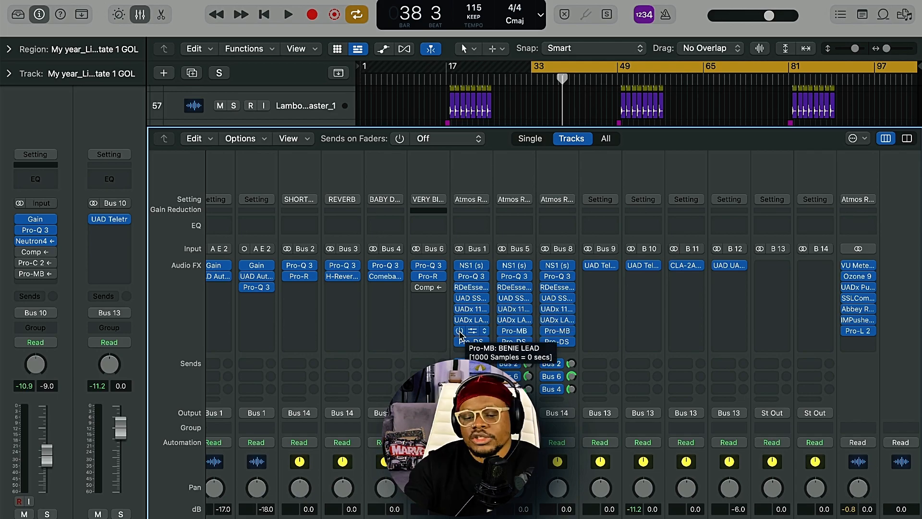
{"action": "scroll", "coordinate": [395, 371], "scroll_direction": "down", "scroll_amount": 3}
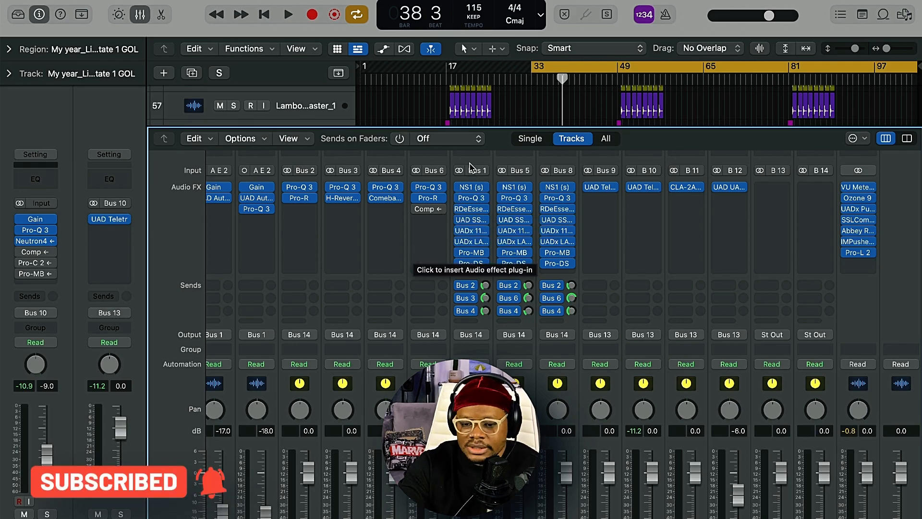
{"action": "scroll", "coordinate": [473, 174], "scroll_direction": "down", "scroll_amount": 3}
{"action": "scroll", "coordinate": [473, 174], "scroll_direction": "left", "scroll_amount": 2}
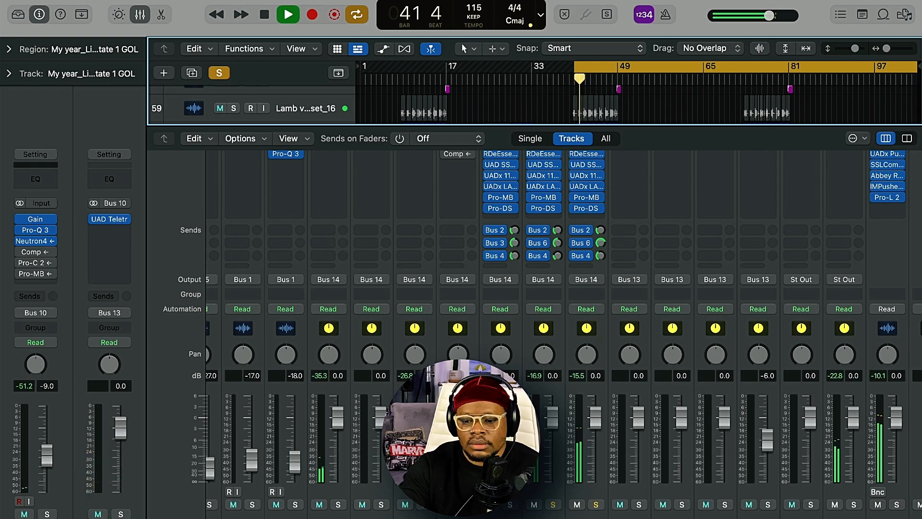
- Solo the B 14 input channel that outputs to St Out, listen to it, and stop playback
{"action": "left_click", "coordinate": [854, 504]}
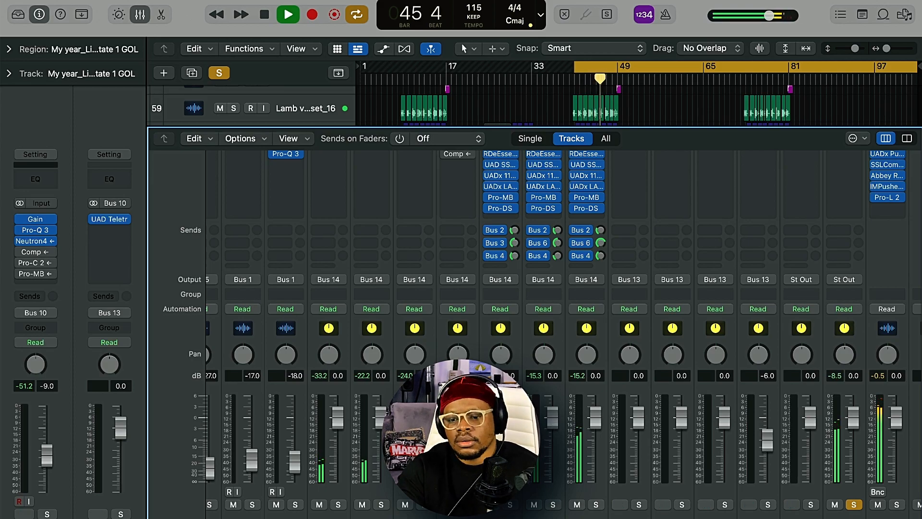
{"action": "scroll", "coordinate": [423, 346], "scroll_direction": "up", "scroll_amount": 5}
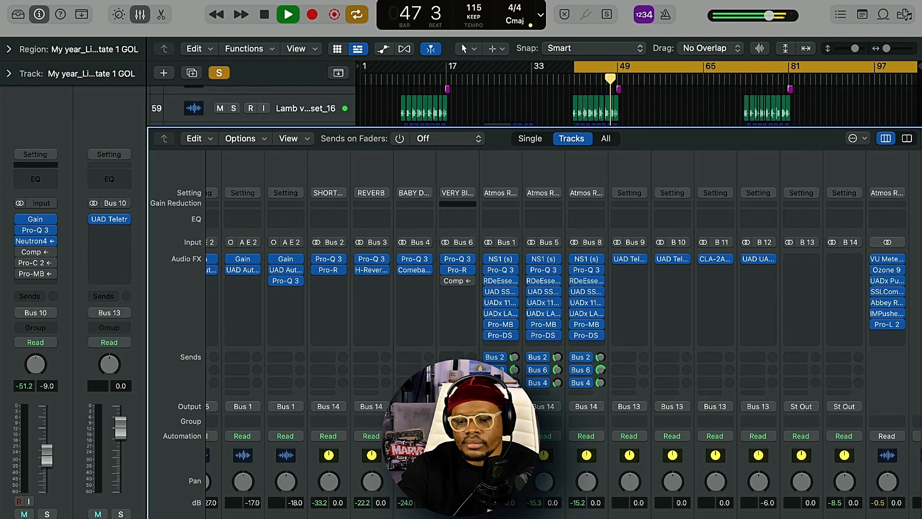
{"action": "scroll", "coordinate": [528, 312], "scroll_direction": "down", "scroll_amount": 5}
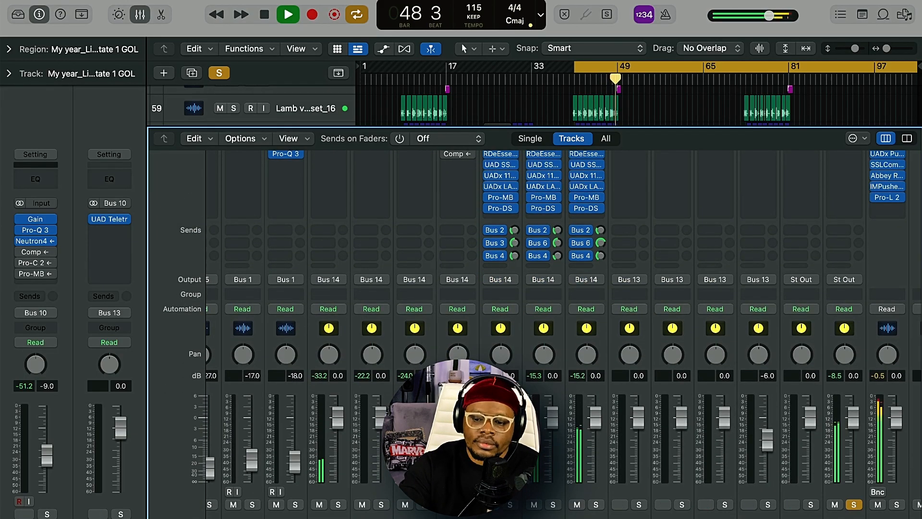
{"action": "key", "text": "space"}
- Insert a Compressor after Pro-R on the VERY BIG REVERB channel fed by Bus 6
{"action": "scroll", "coordinate": [414, 330], "scroll_direction": "up", "scroll_amount": 5}
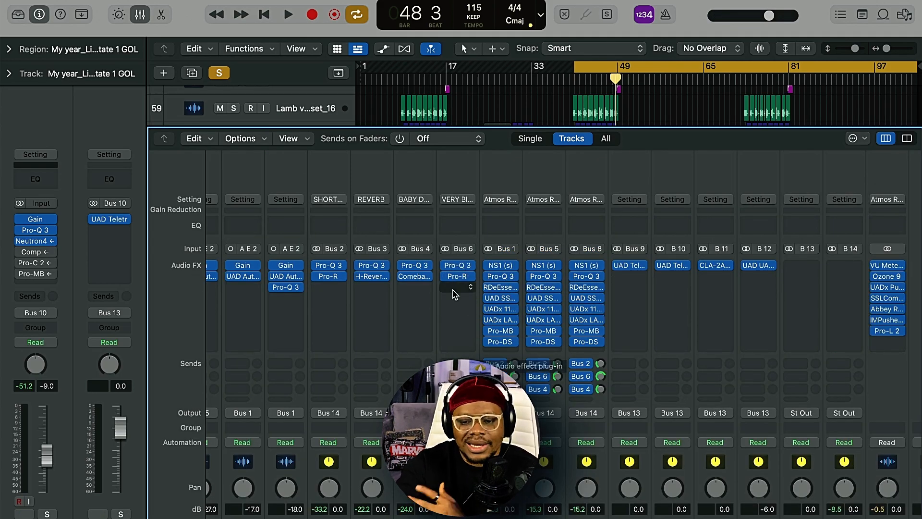
{"action": "left_click", "coordinate": [454, 291]}
{"action": "mouse_move", "coordinate": [480, 350]}
{"action": "left_click", "coordinate": [568, 351]}
{"action": "left_click_drag", "start_coordinate": [619, 163], "coordinate": [520, 43]}
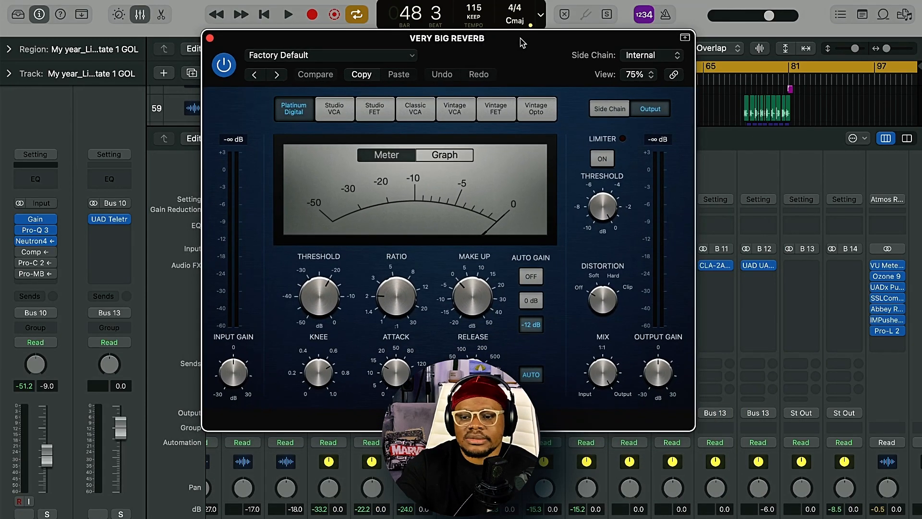
- Set the side chain source of the VERY BIG REVERB compressor to Bus 8
{"action": "left_click", "coordinate": [636, 58]}
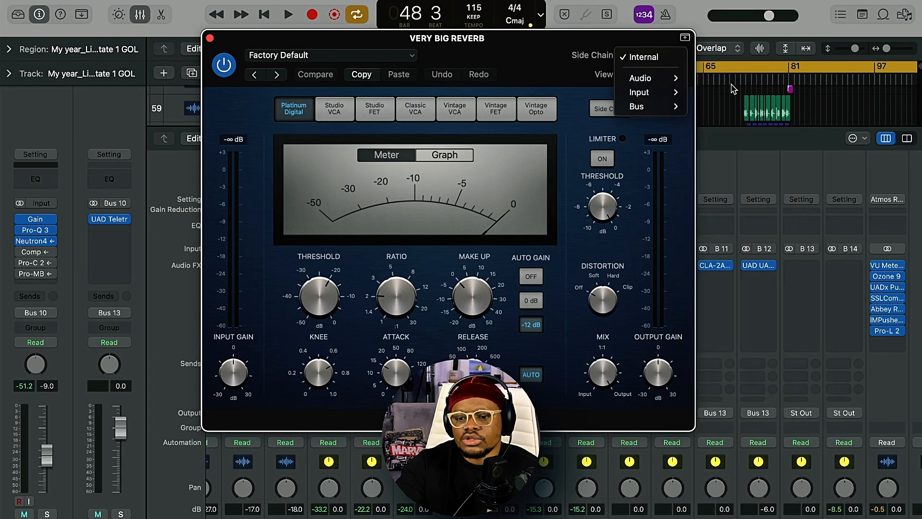
{"action": "mouse_move", "coordinate": [677, 78]}
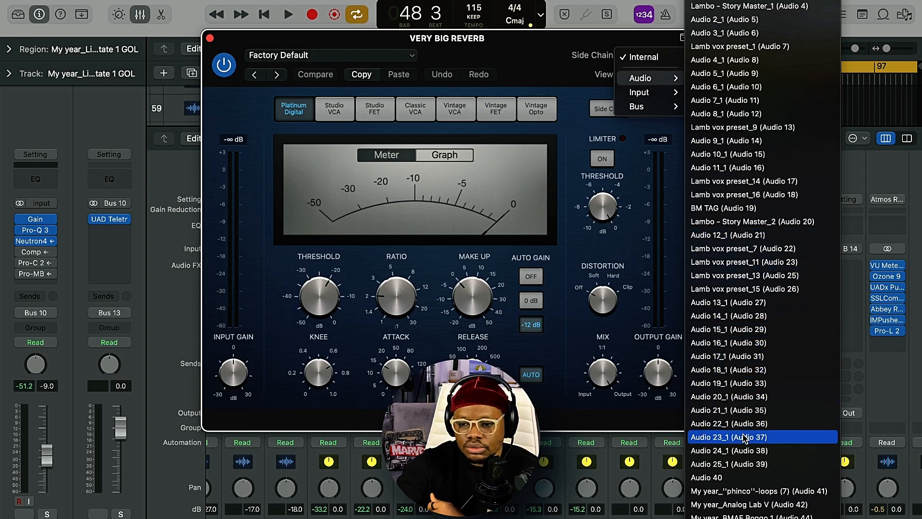
{"action": "mouse_move", "coordinate": [640, 106]}
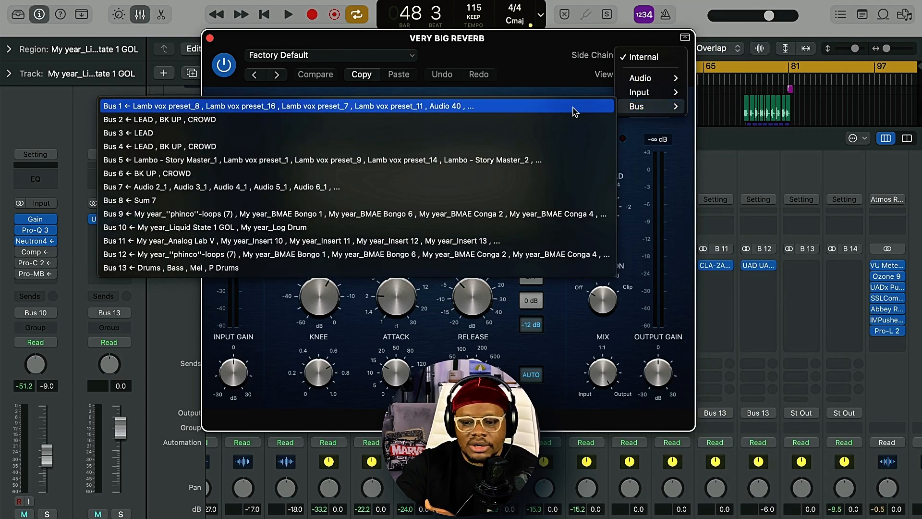
{"action": "left_click", "coordinate": [166, 201]}
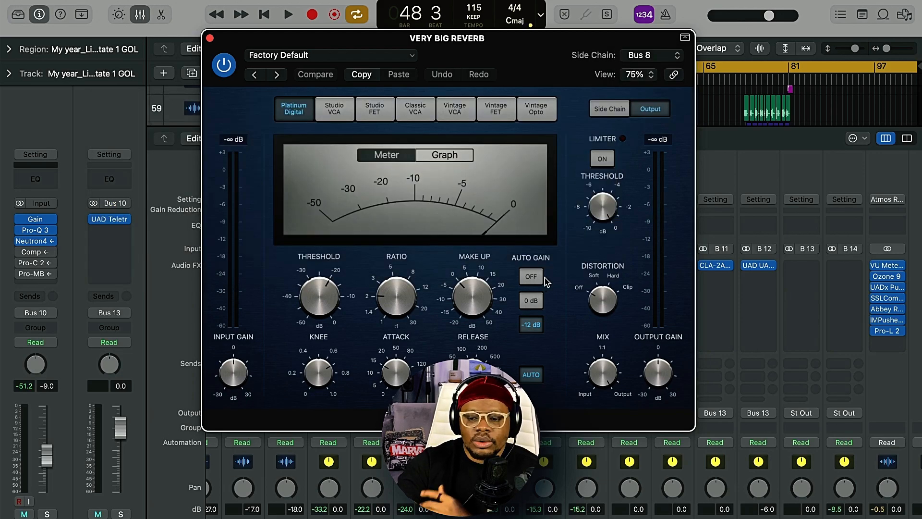
- Turn off the compressor's auto gain and auto release, set ratio 7.1:1 and attack 0 ms, and adjust the release
{"action": "left_click_drag", "start_coordinate": [549, 32], "coordinate": [551, 1]}
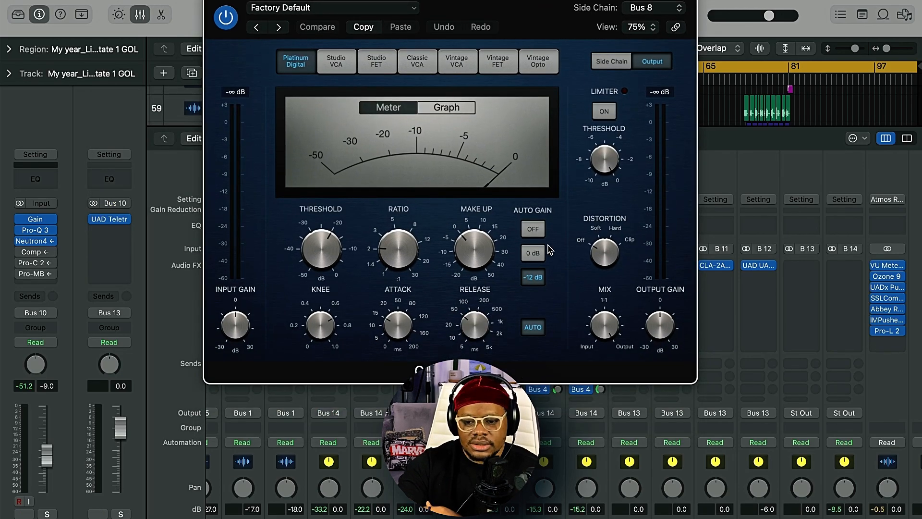
{"action": "left_click", "coordinate": [534, 228]}
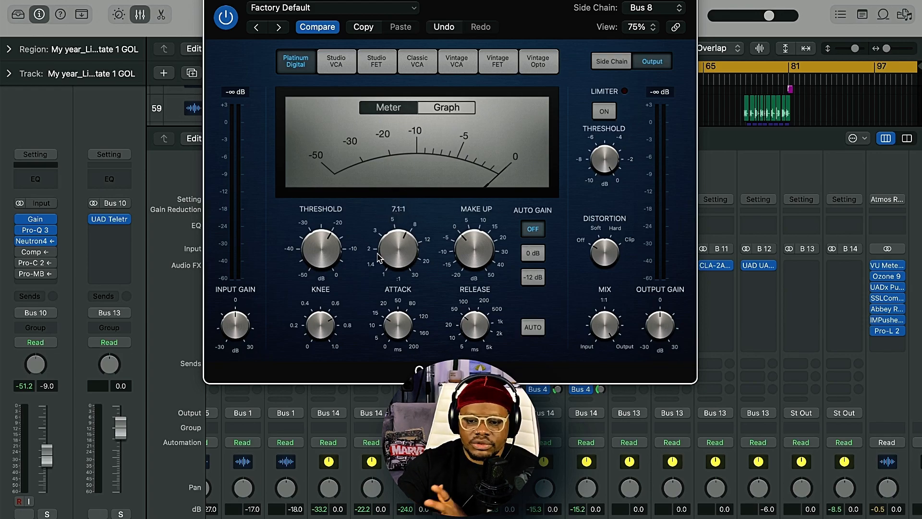
{"action": "left_click_drag", "start_coordinate": [409, 326], "coordinate": [408, 336]}
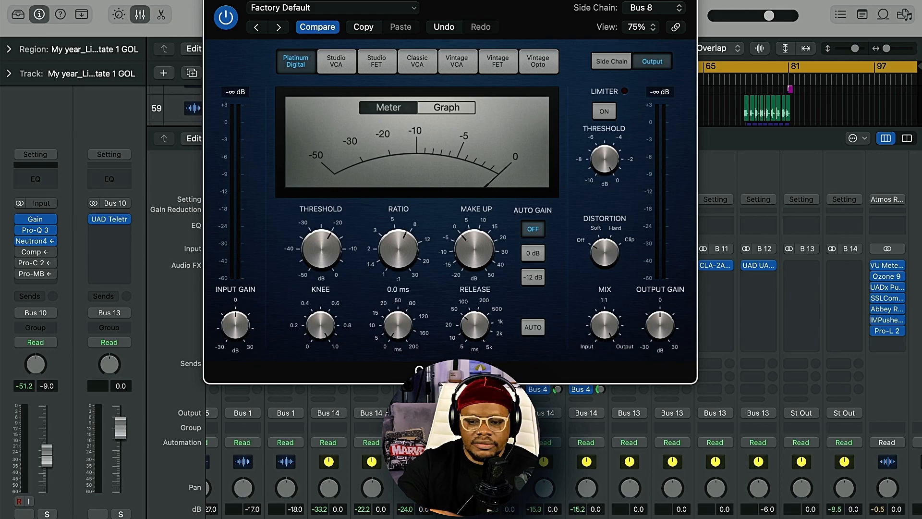
{"action": "left_click_drag", "start_coordinate": [464, 342], "coordinate": [466, 353]}
- Lower the reverb compressor's threshold to -29.5 dB and play the soloed vocals to listen to the effect
{"action": "mouse_move", "coordinate": [319, 259]}
{"action": "left_mouse_down"}
{"action": "mouse_move", "coordinate": [317, 302]}
{"action": "mouse_move", "coordinate": [312, 262]}
{"action": "left_mouse_up"}
{"action": "key", "text": "space"}
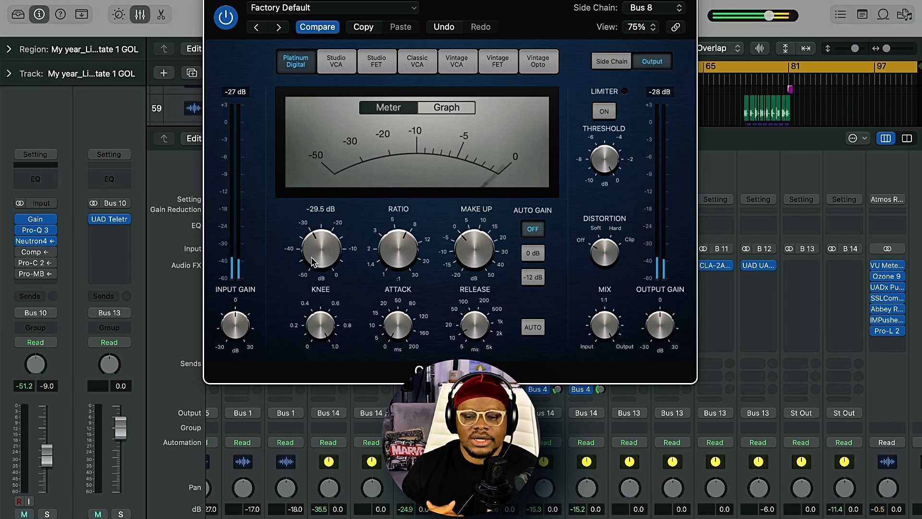
{"action": "key", "text": "space"}
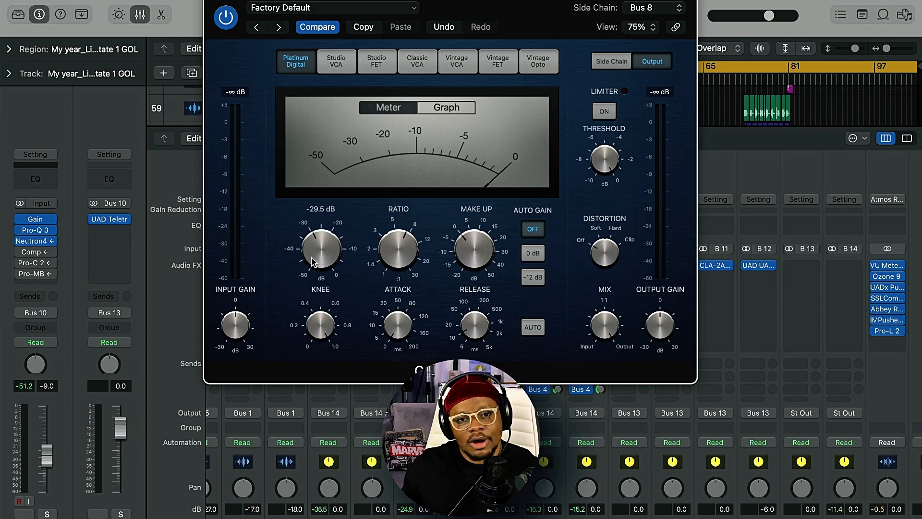
- Play the soloed vocals briefly again, stop playback, and clear the solo on the B 14 channel
{"action": "key", "text": "space"}
{"action": "scroll", "coordinate": [815, 301], "scroll_direction": "down", "scroll_amount": 5}
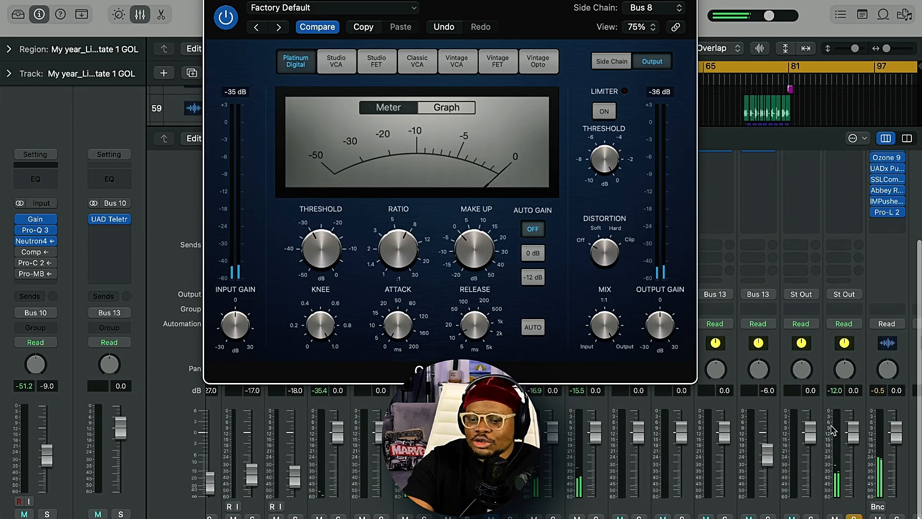
{"action": "key", "text": "space"}
{"action": "left_click", "coordinate": [853, 516]}
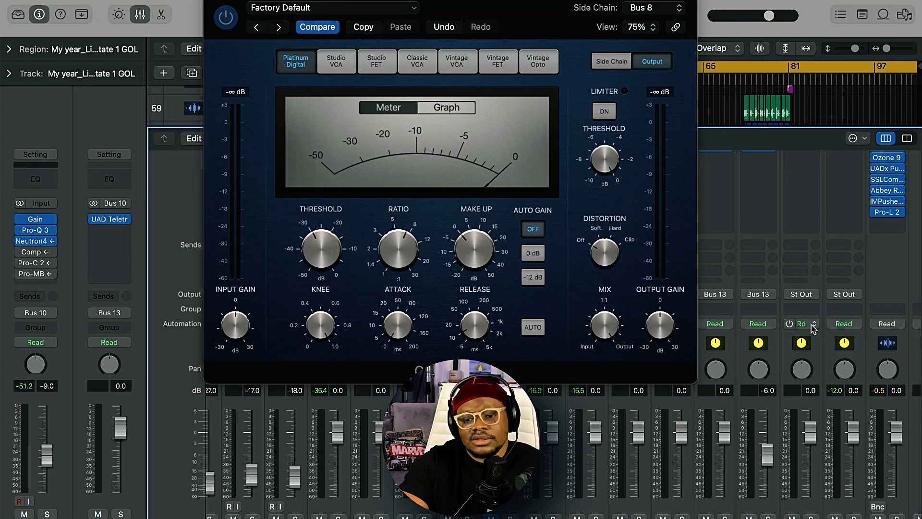
- Play the full mix while trying a -34 dB threshold on the reverb compressor and settle on -27.5 dB
{"action": "key", "text": "space"}
{"action": "mouse_move", "coordinate": [329, 254]}
{"action": "mouse_move", "coordinate": [329, 254]}
{"action": "left_mouse_down"}
{"action": "mouse_move", "coordinate": [339, 188]}
{"action": "mouse_move", "coordinate": [335, 267]}
{"action": "left_mouse_up"}
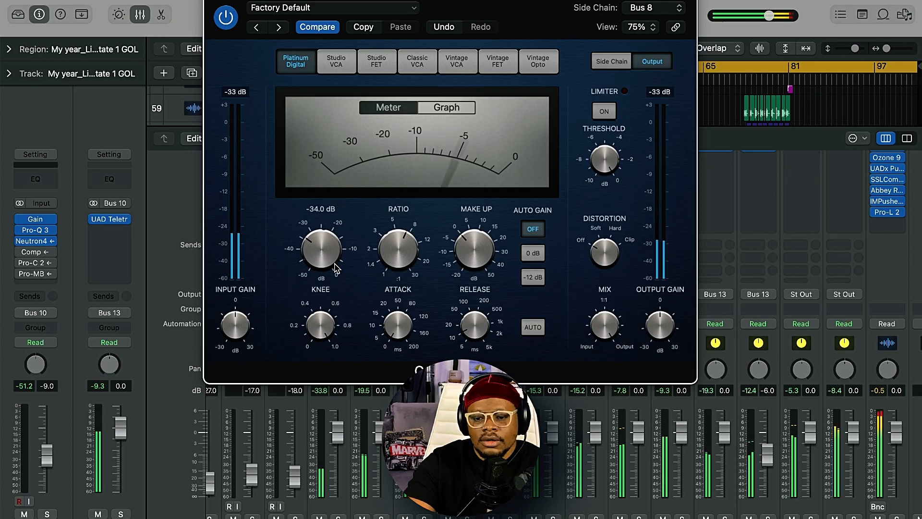
{"action": "left_click_drag", "start_coordinate": [335, 267], "coordinate": [332, 250]}
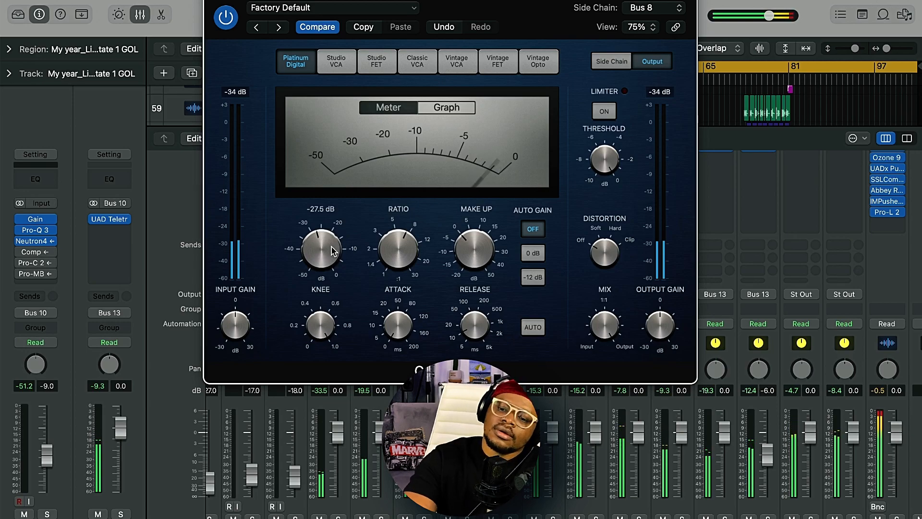